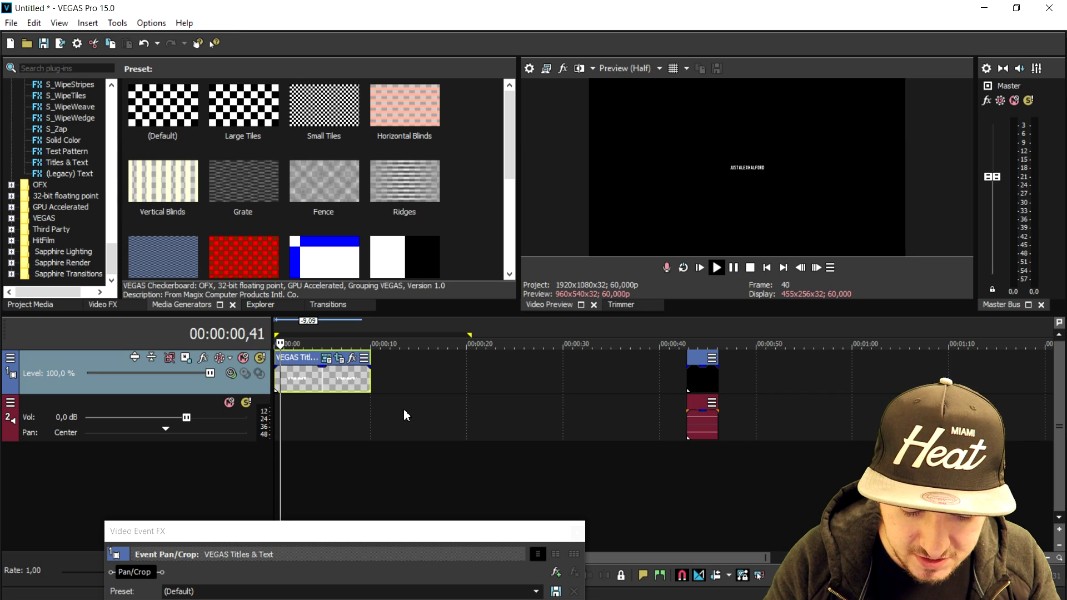
# Close the Video Event FX window, stop playback, and move the video-audio pair to about 14 s
pyautogui.click(577, 535)
pyautogui.scroll(3, 351, 390)
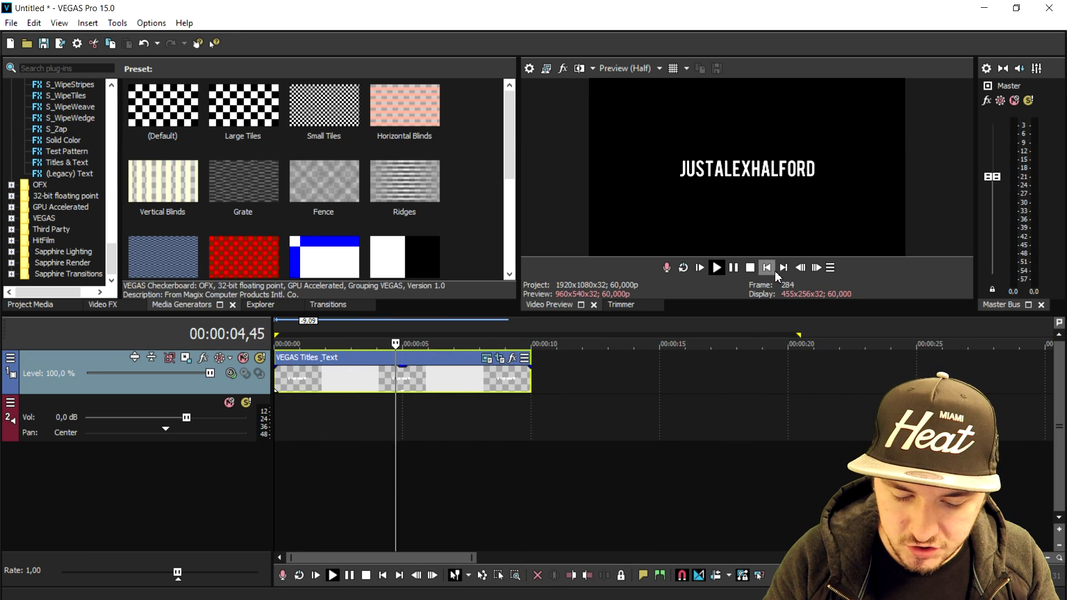
pyautogui.scroll(-3, 634, 385)
pyautogui.press('space')
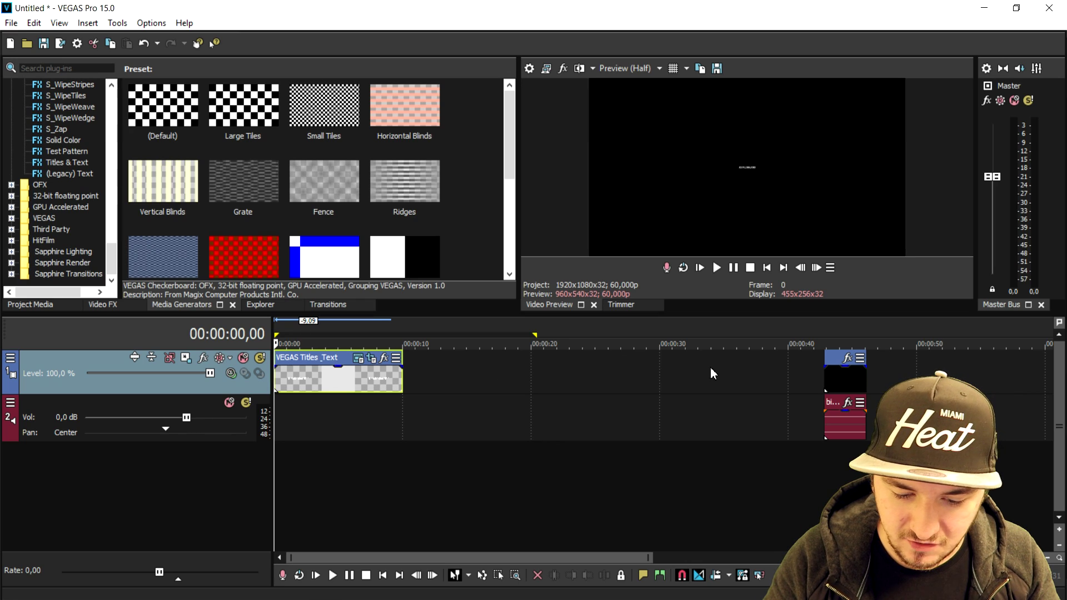
pyautogui.moveTo(834, 378); pyautogui.dragTo(432, 371)
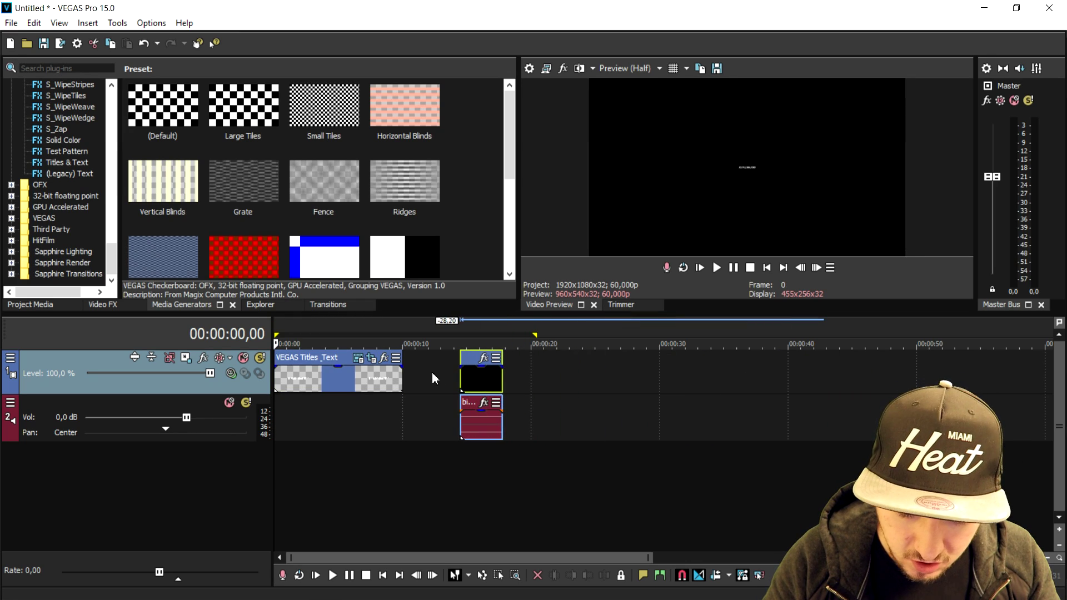
# Select the JUSTALEXHALFORD title event and bring up its Pan/Crop settings
pyautogui.rightClick(431, 372)
pyautogui.click(431, 373)
pyautogui.click(428, 374)
pyautogui.rightClick(440, 368)
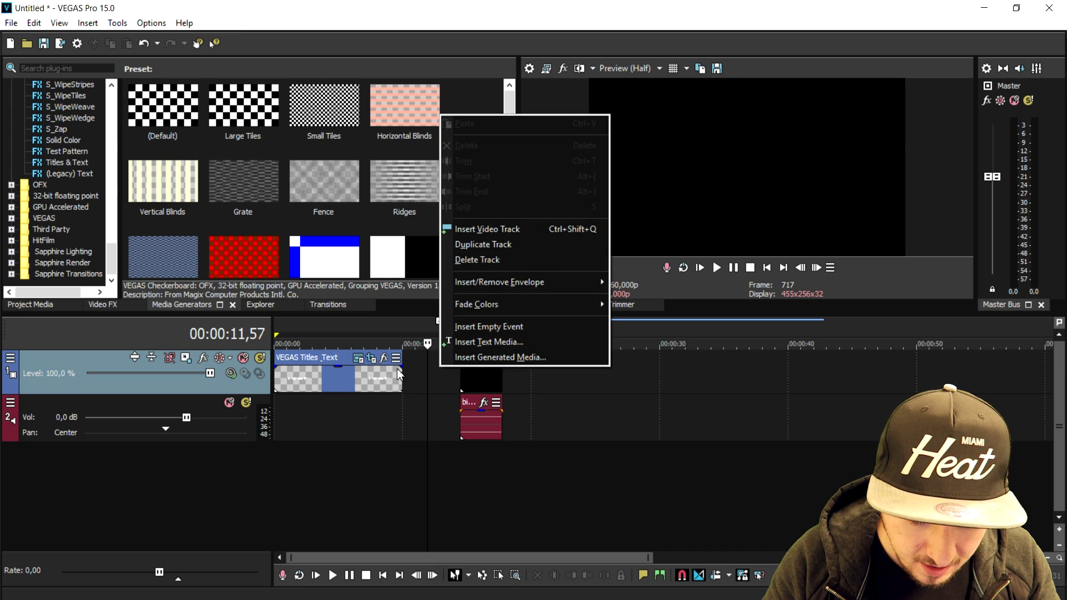
pyautogui.click(366, 371)
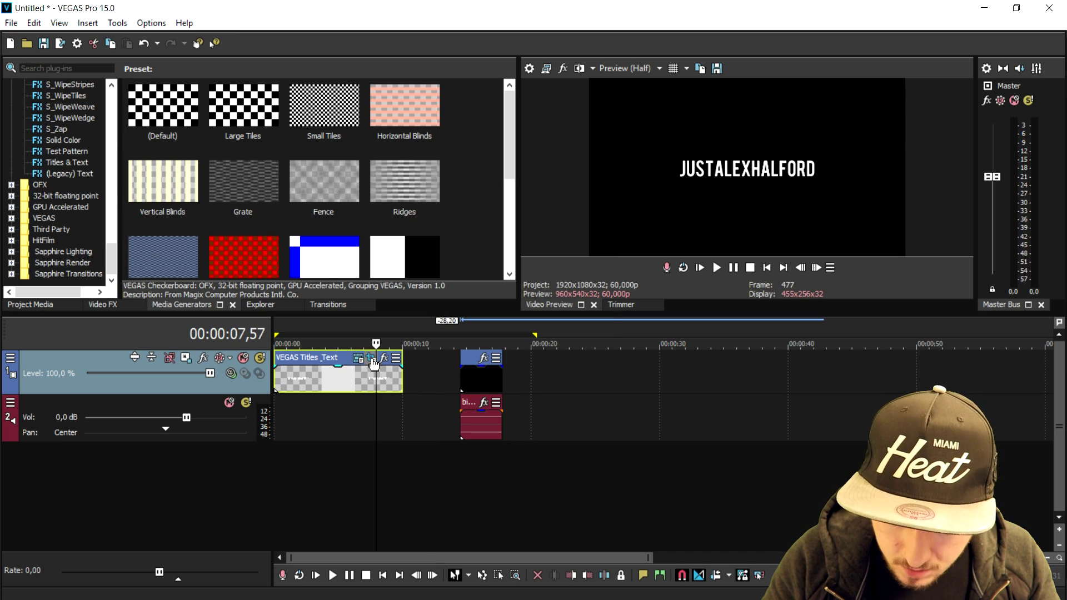
pyautogui.click(362, 362)
pyautogui.moveTo(351, 530); pyautogui.dragTo(333, 63)
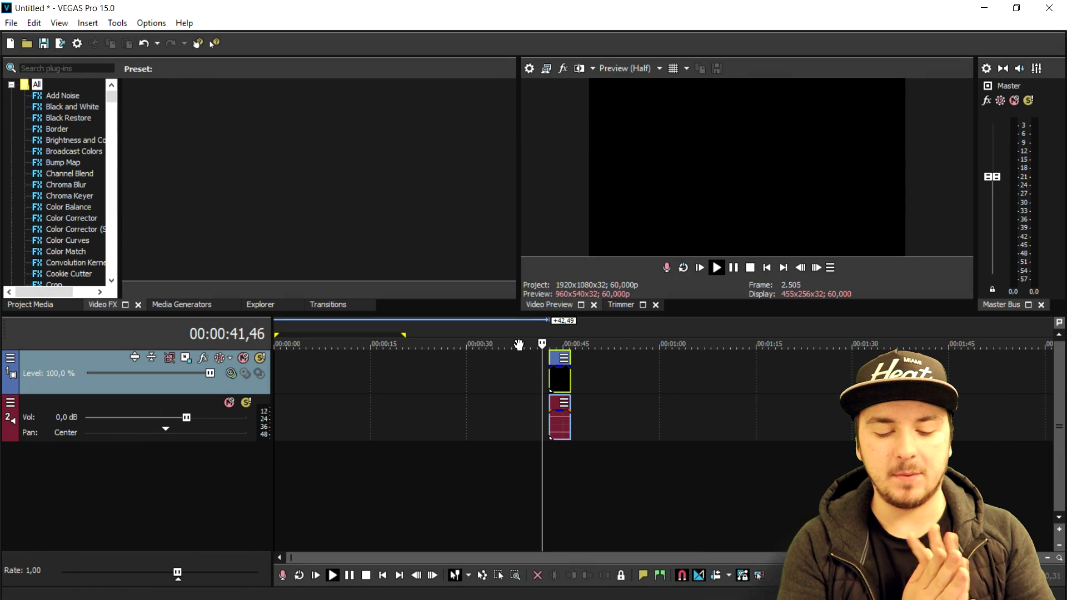
# Stop playback, leaving only the explosion video and audio near 42 s
pyautogui.press('space')
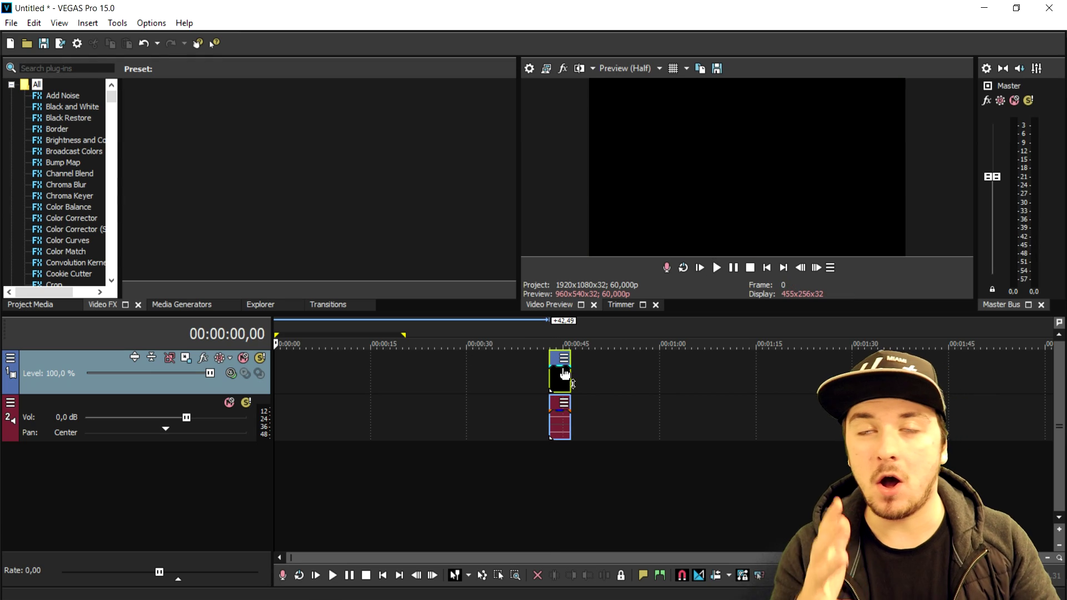
pyautogui.click(482, 356)
pyautogui.click(423, 374)
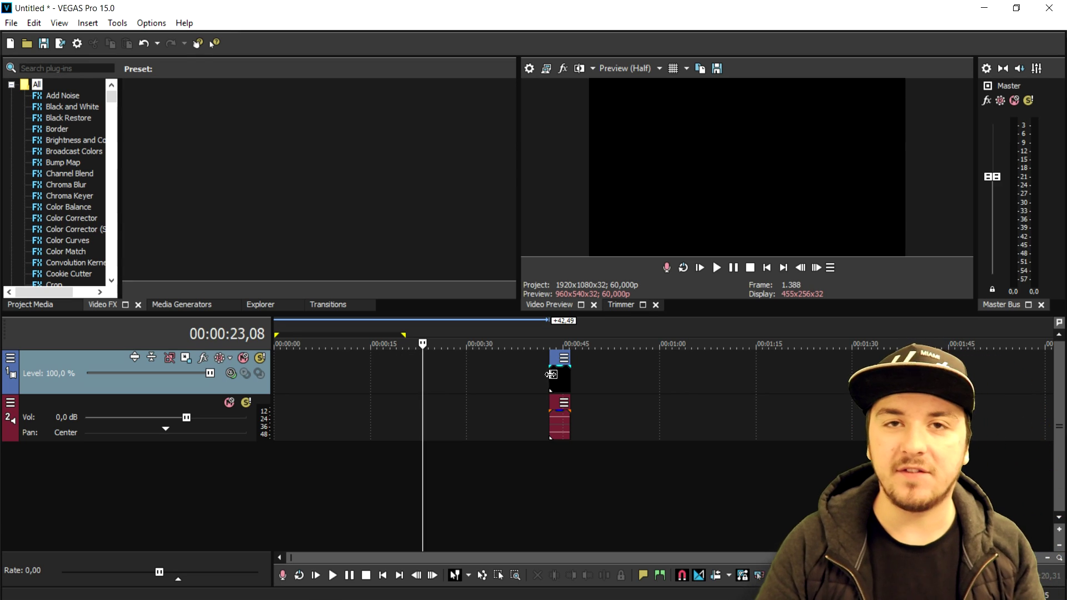
pyautogui.click(500, 377)
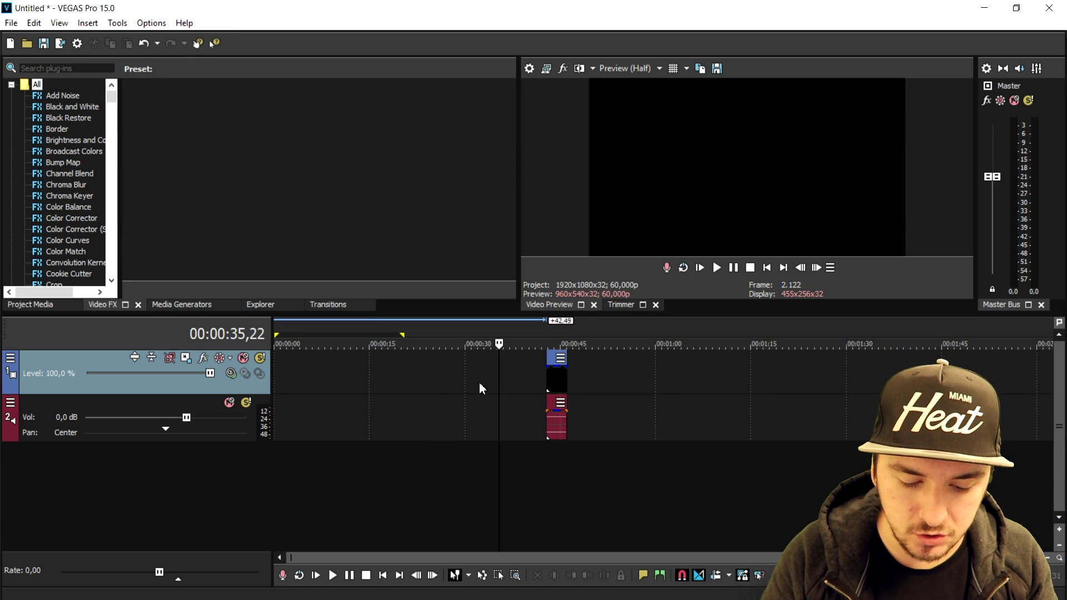
pyautogui.click(545, 379)
pyautogui.scroll(3, 650, 392)
pyautogui.press('space')
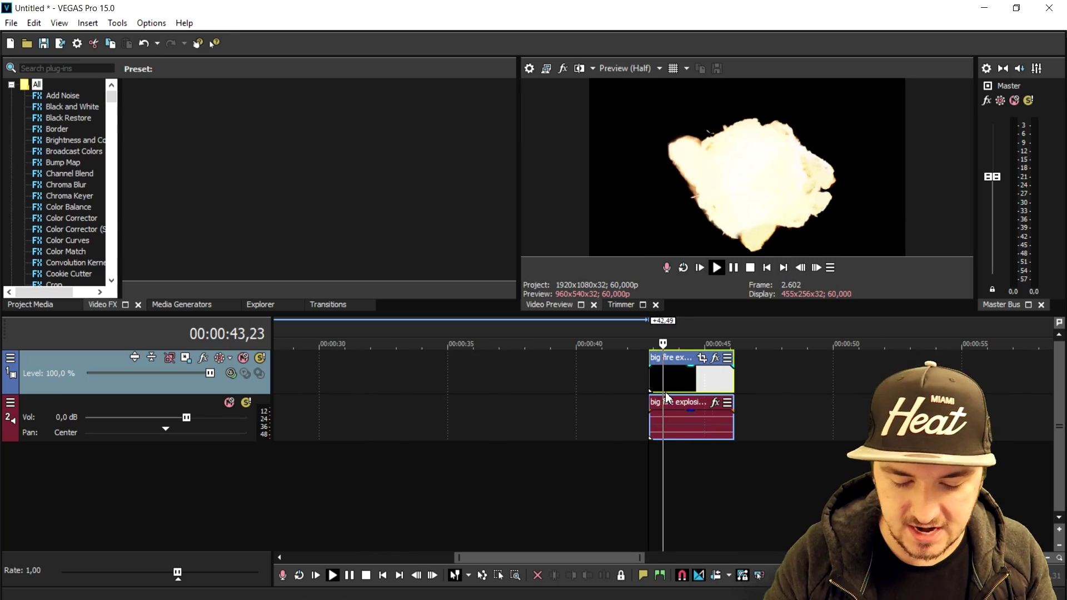
pyautogui.click(671, 389)
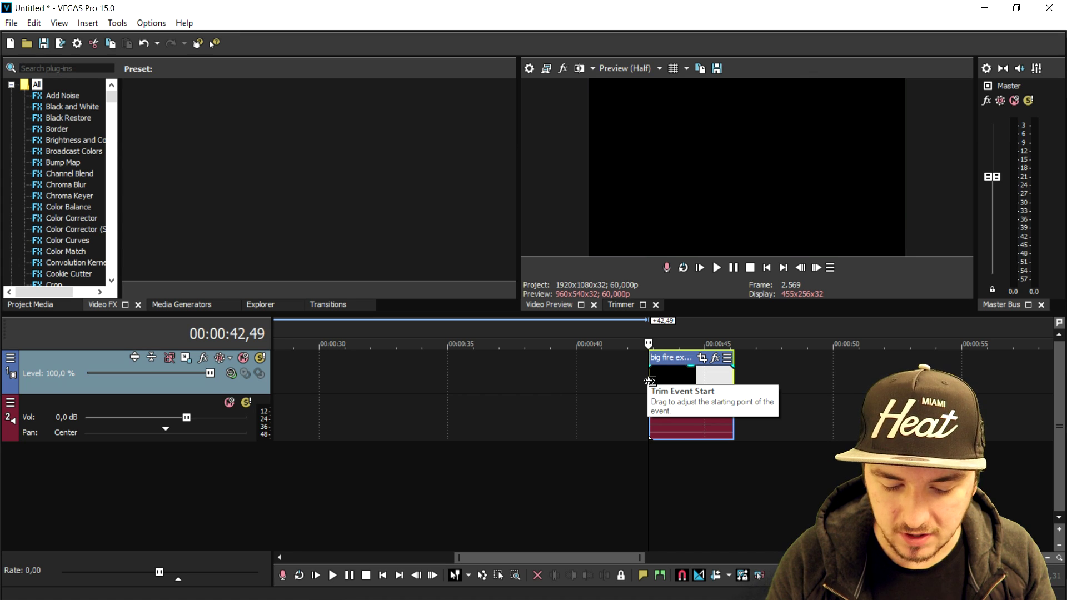
pyautogui.press('space')
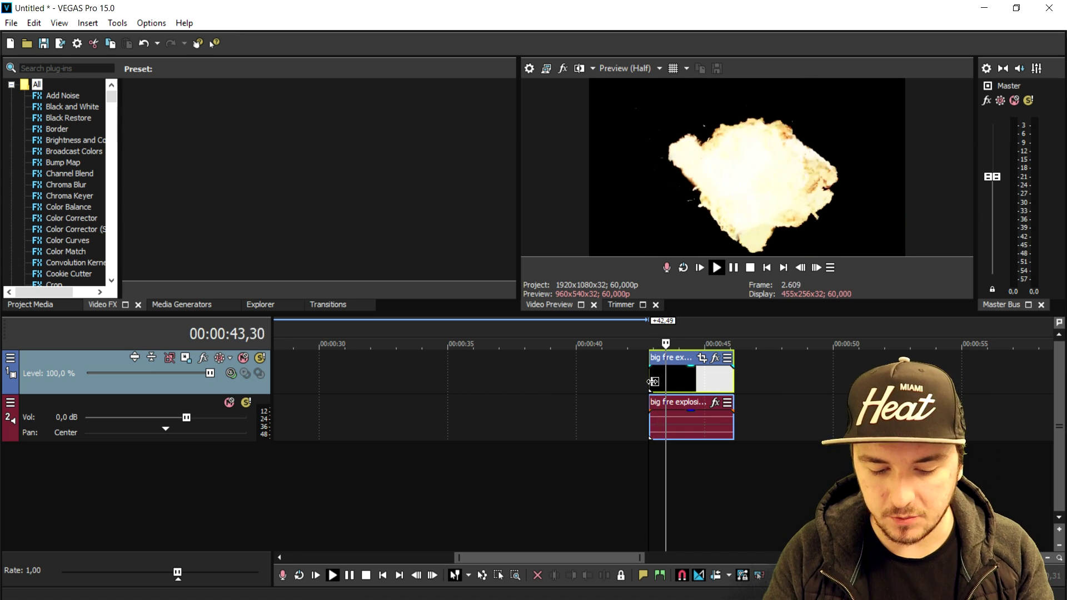
pyautogui.press('space')
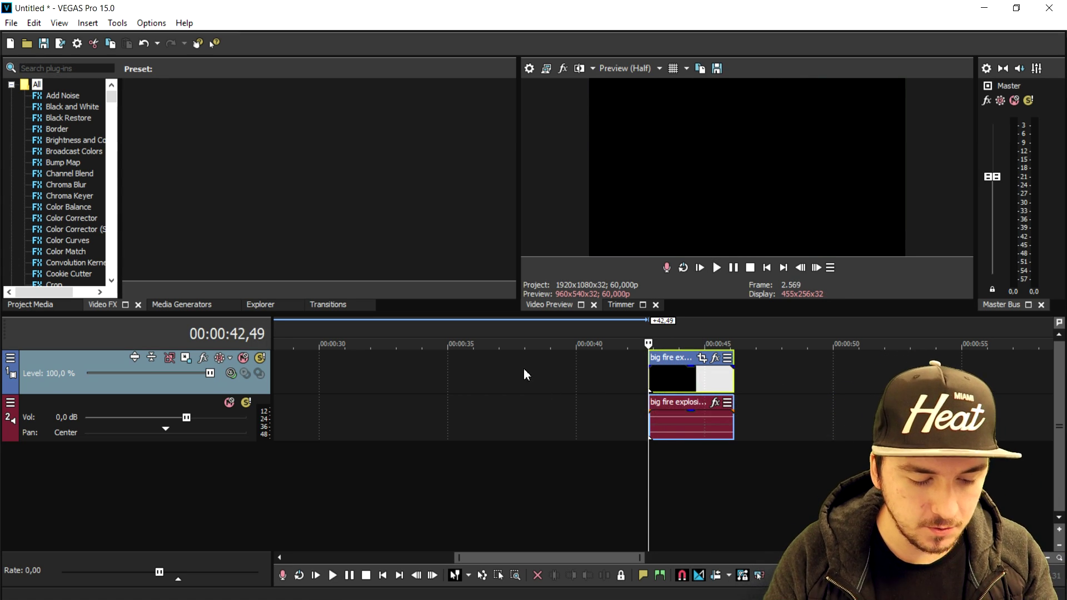
pyautogui.scroll(-3, 312, 371)
pyautogui.click(337, 385)
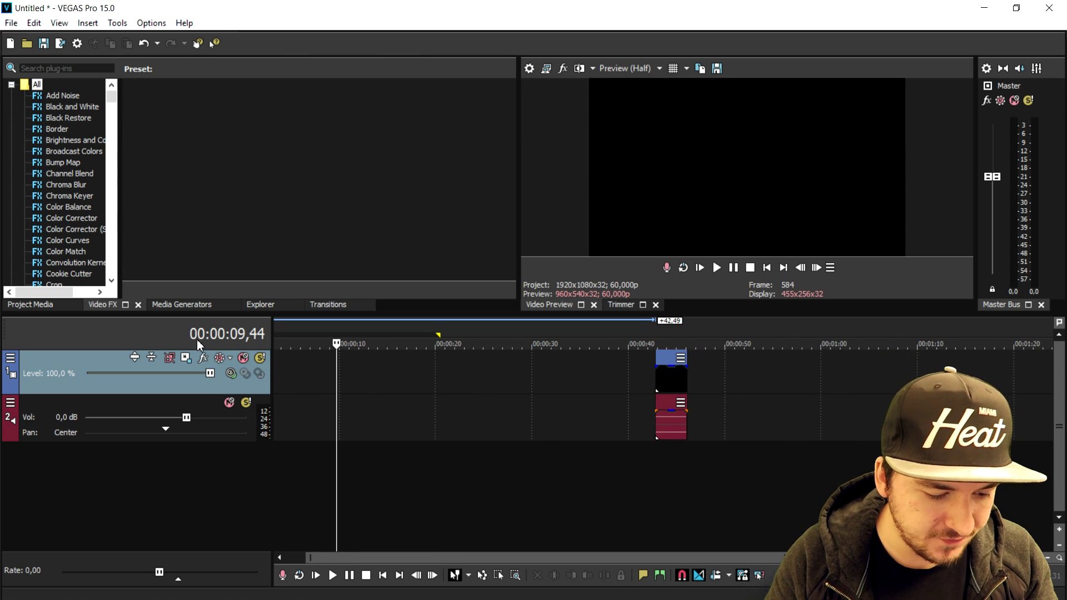
# Place a Titles & Text media generator event on video track 1 at 10 s
pyautogui.click(182, 305)
pyautogui.scroll(-6, 65, 201)
pyautogui.scroll(-10, 78, 194)
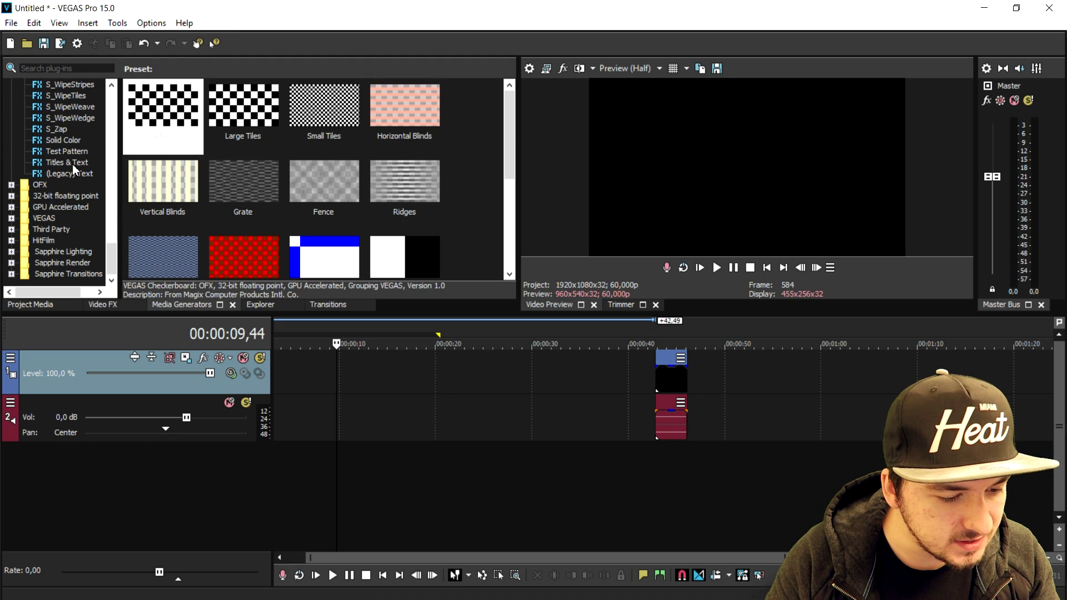
pyautogui.moveTo(72, 165); pyautogui.dragTo(365, 377)
# Replace the Sample Text with 'JustAlexHalford' and select the whole title
pyautogui.hotkey('ctrl', 'a')
pyautogui.write('Just')
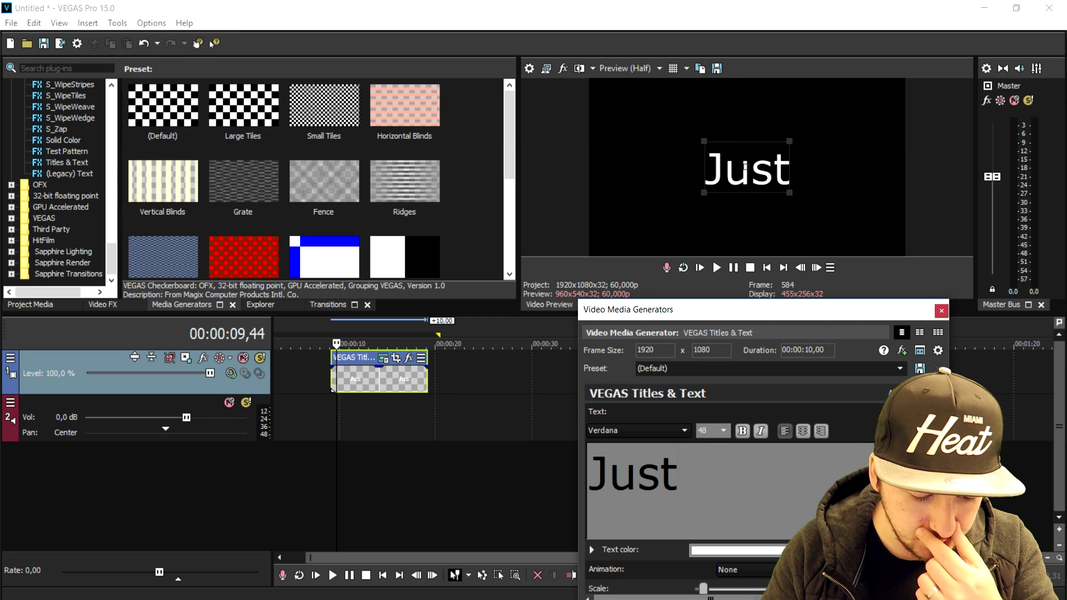
pyautogui.write('Alex')
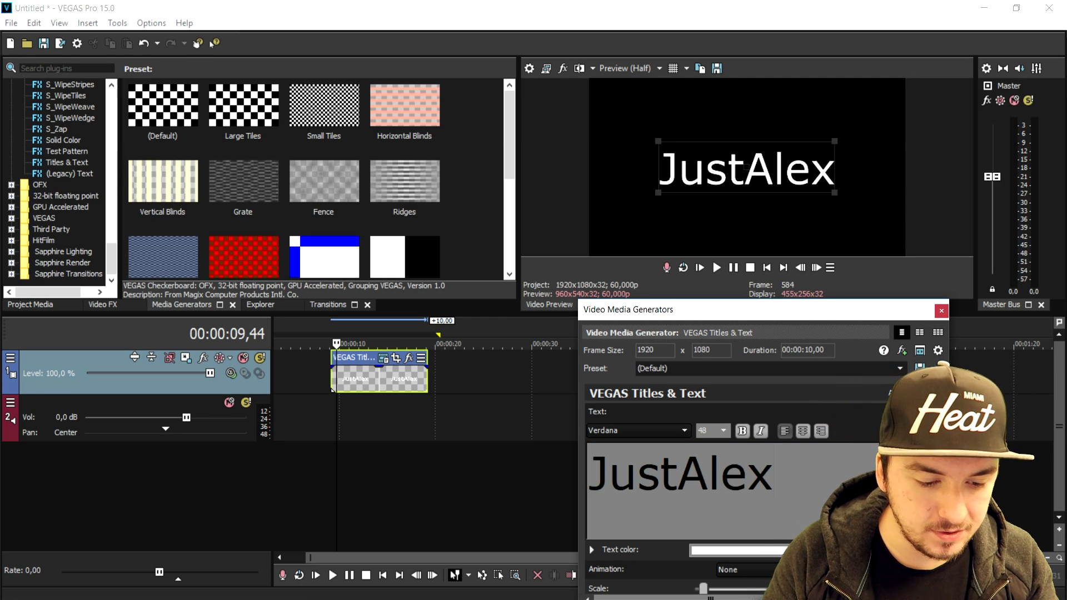
pyautogui.write('H')
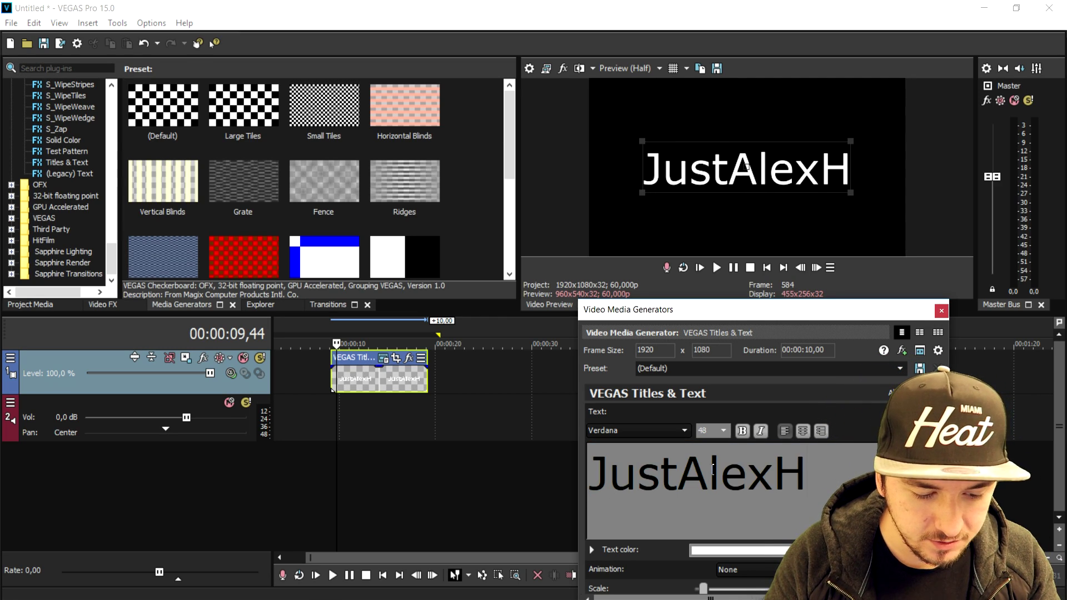
pyautogui.press('BackSpace')
pyautogui.press('BackSpace')
pyautogui.press('BackSpace')
pyautogui.press('BackSpace')
pyautogui.press('BackSpace')
pyautogui.press('BackSpace')
pyautogui.press('BackSpace')
pyautogui.press('BackSpace')
pyautogui.press('BackSpace')
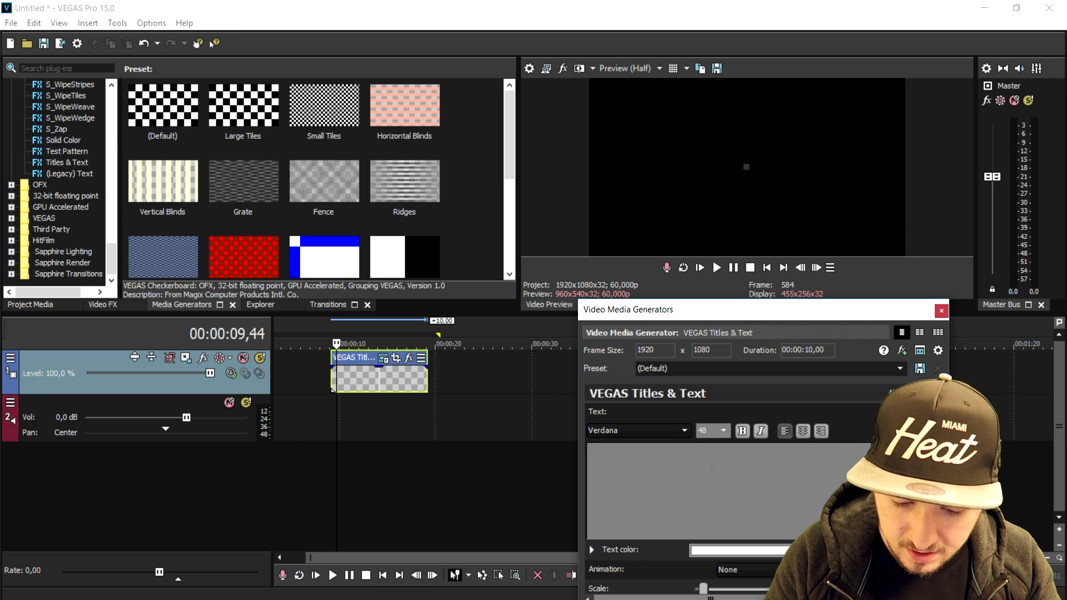
pyautogui.write('J')
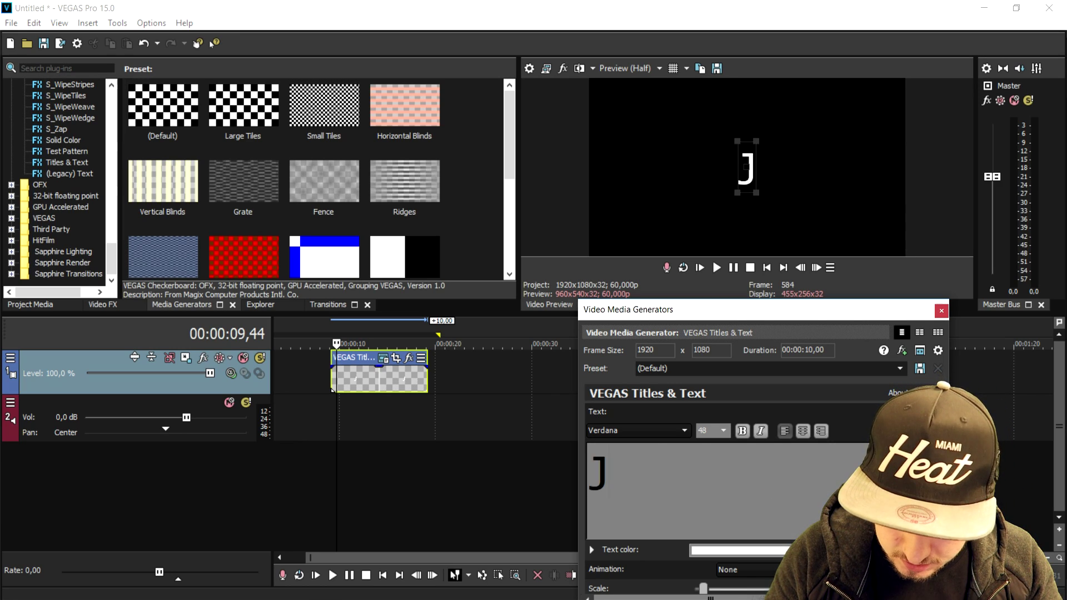
pyautogui.write('ustAlexHalford')
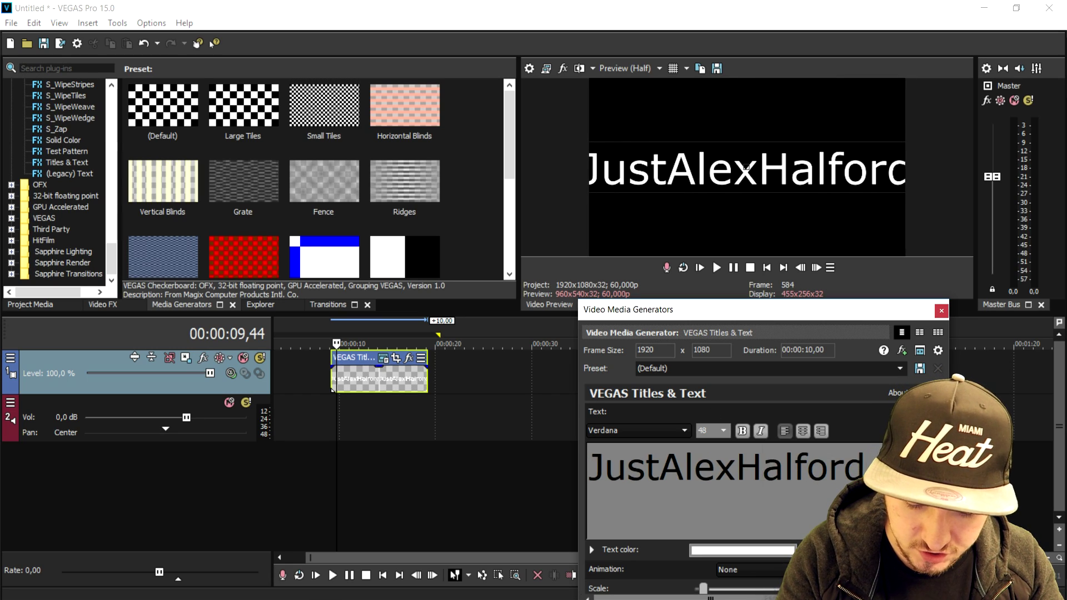
pyautogui.doubleClick(762, 476)
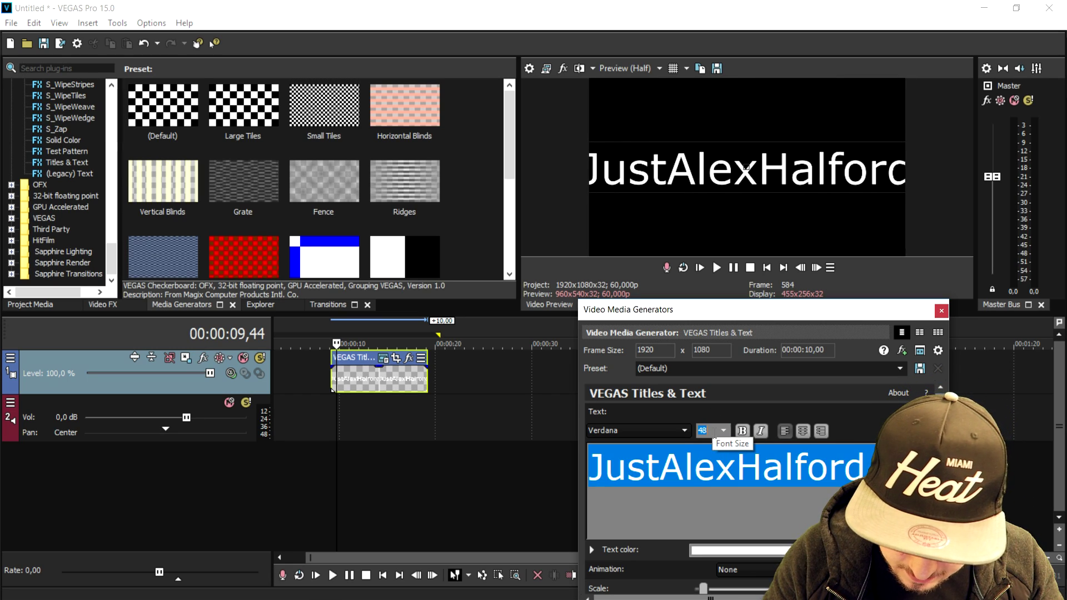
# Set the title text size to 20 and choose a new font from the font list
pyautogui.write('20')
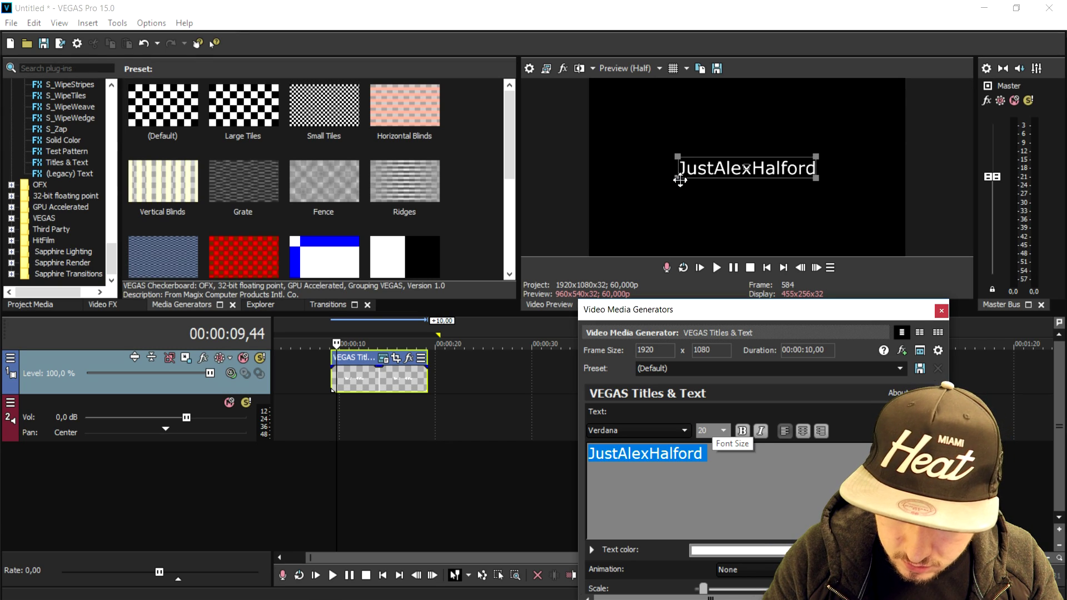
pyautogui.click(658, 436)
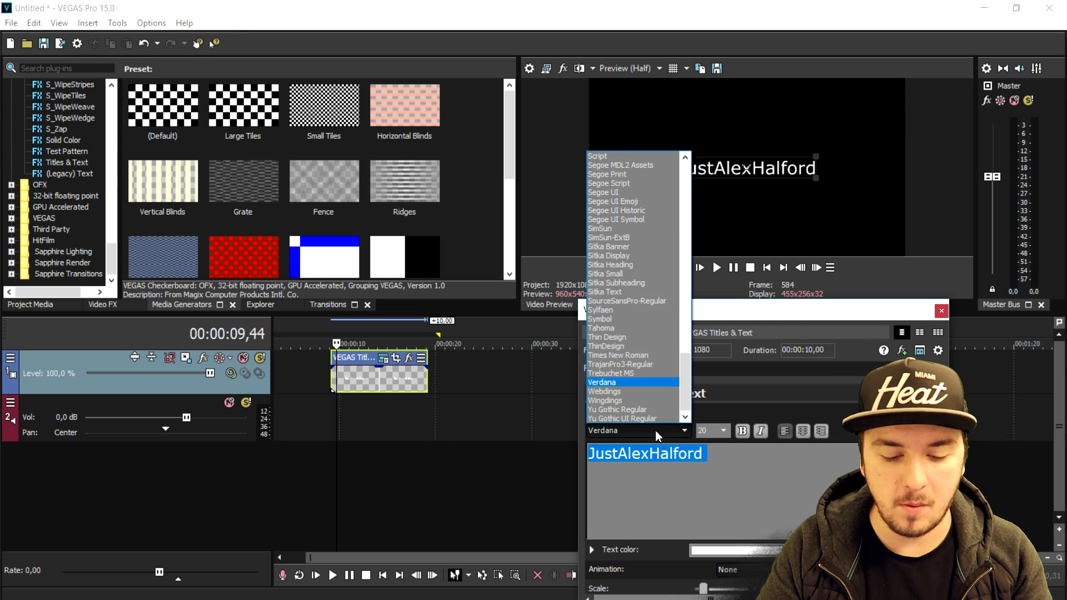
pyautogui.scroll(15, 633, 166)
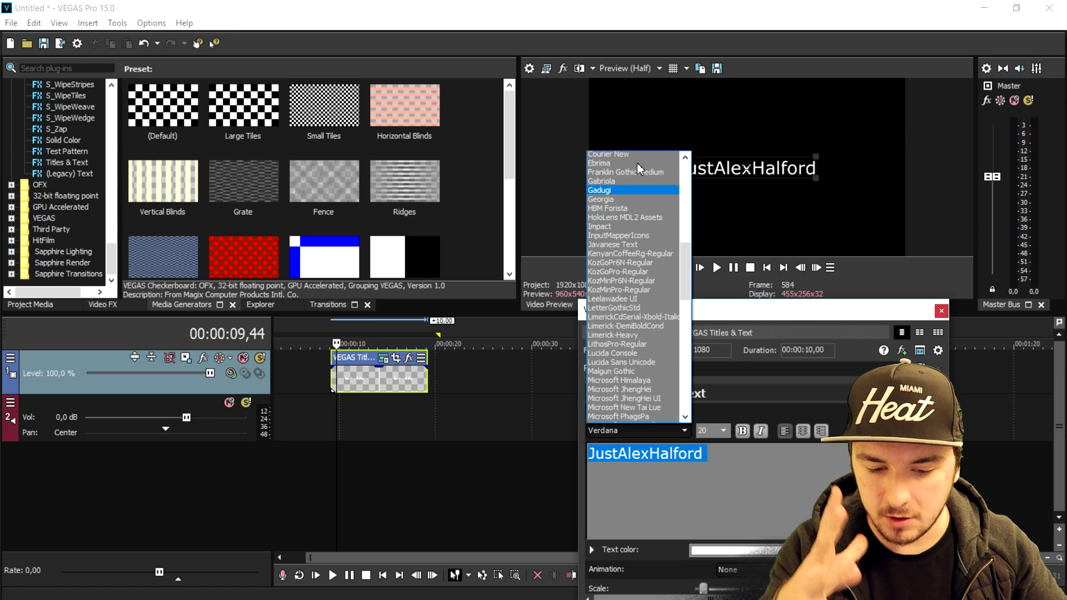
pyautogui.scroll(5, 637, 162)
pyautogui.click(637, 162)
# Browse through the fonts, settle on Bebas, and close the title generator settings
pyautogui.press('Down')
pyautogui.press('Down')
pyautogui.press('Down')
pyautogui.press('Down')
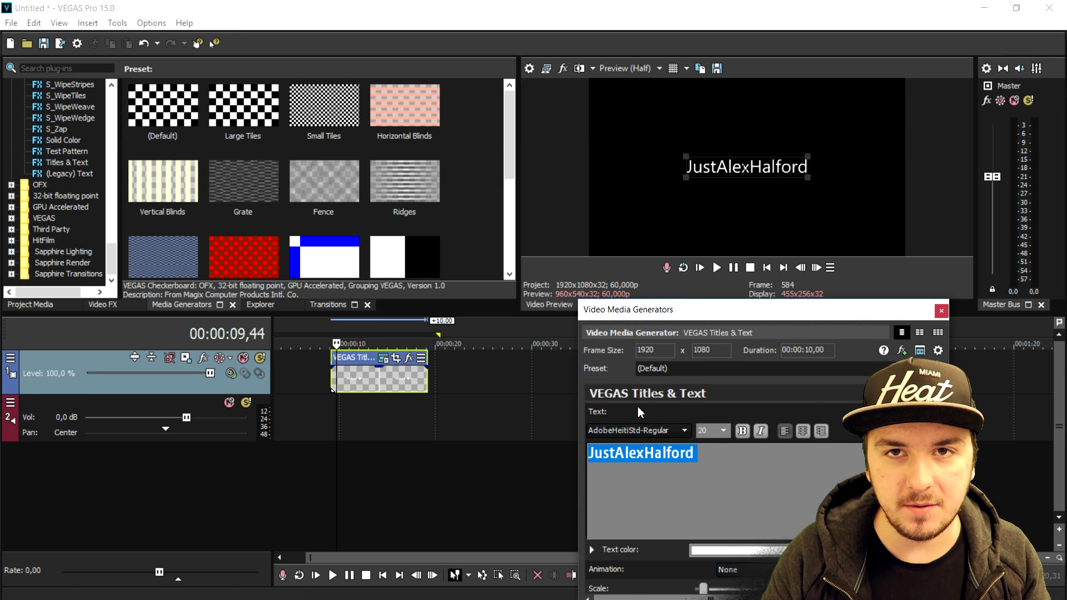
pyautogui.press('Down')
pyautogui.press('Down')
pyautogui.press('Down')
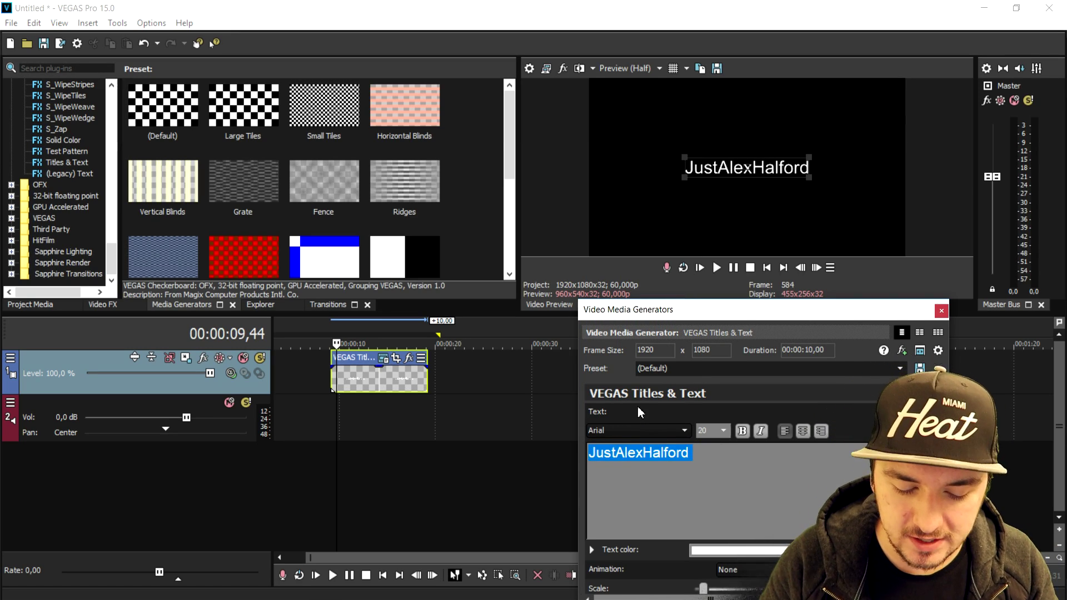
pyautogui.press('Down')
pyautogui.press('Down')
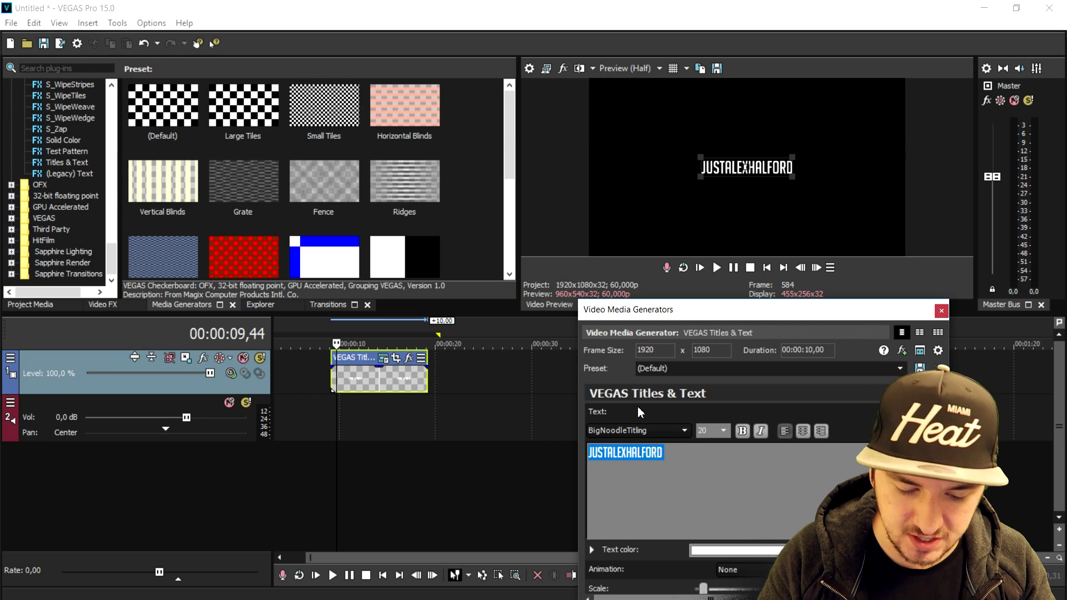
pyautogui.press('Down')
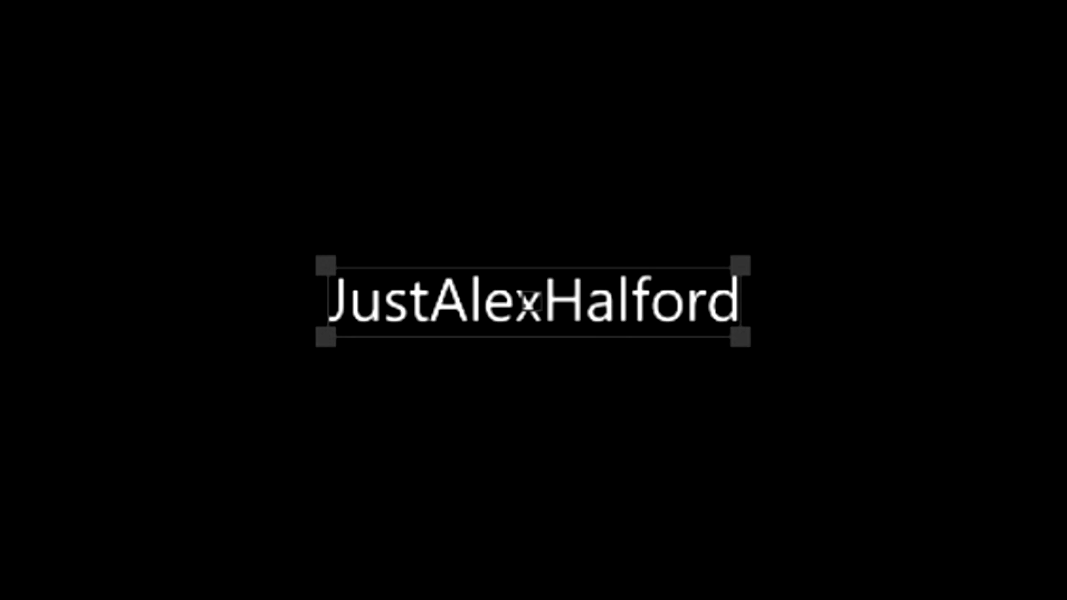
pyautogui.press('Down')
pyautogui.press('Down')
pyautogui.press('Down')
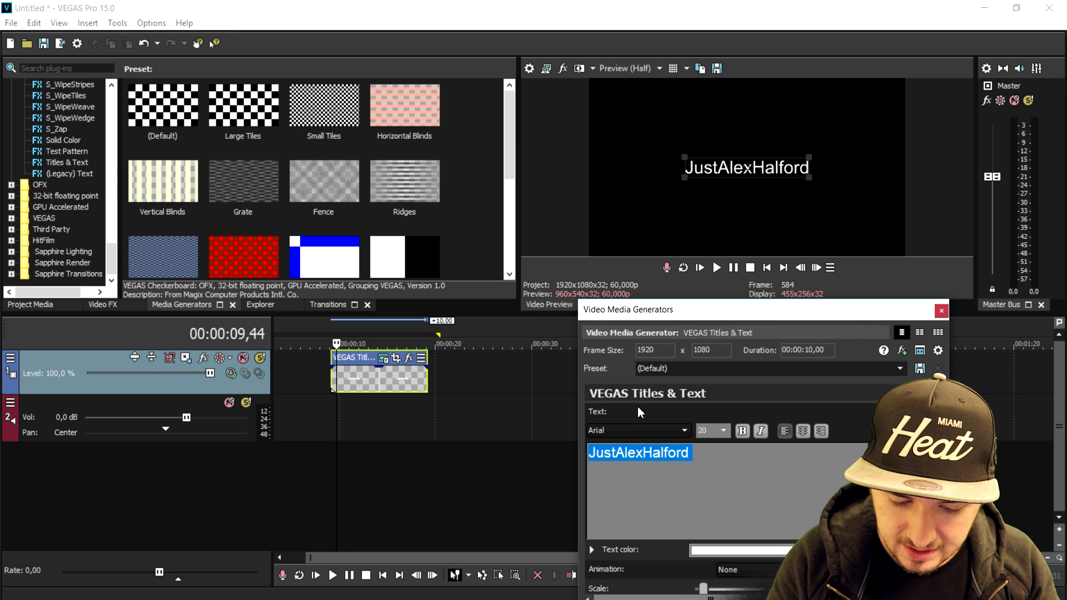
pyautogui.press('Down')
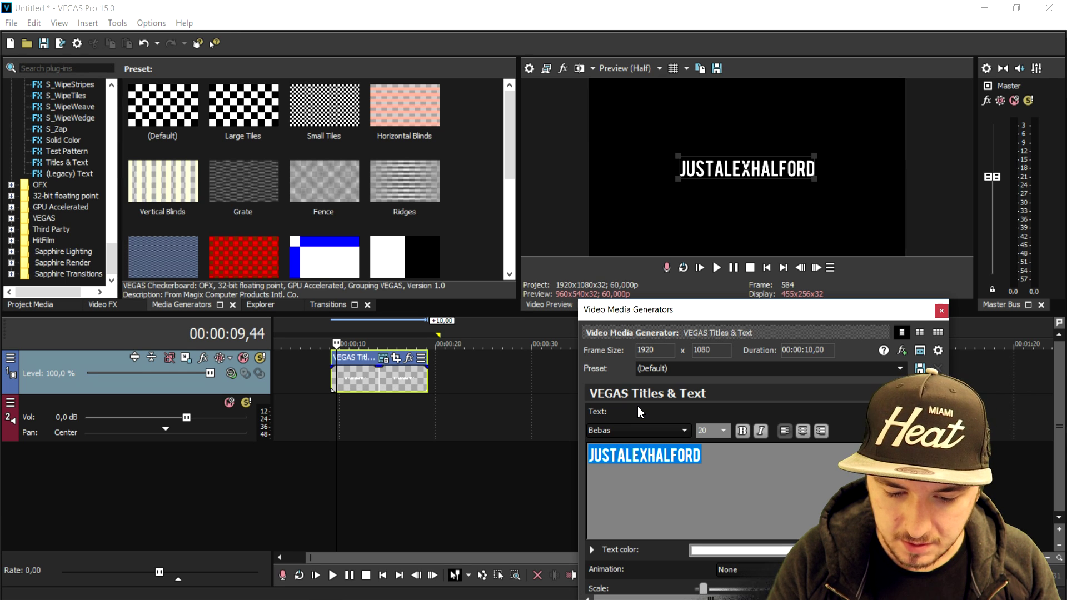
pyautogui.press('Down')
pyautogui.press('Down')
pyautogui.press('Down')
pyautogui.press('Down')
pyautogui.press('Down')
pyautogui.press('Down')
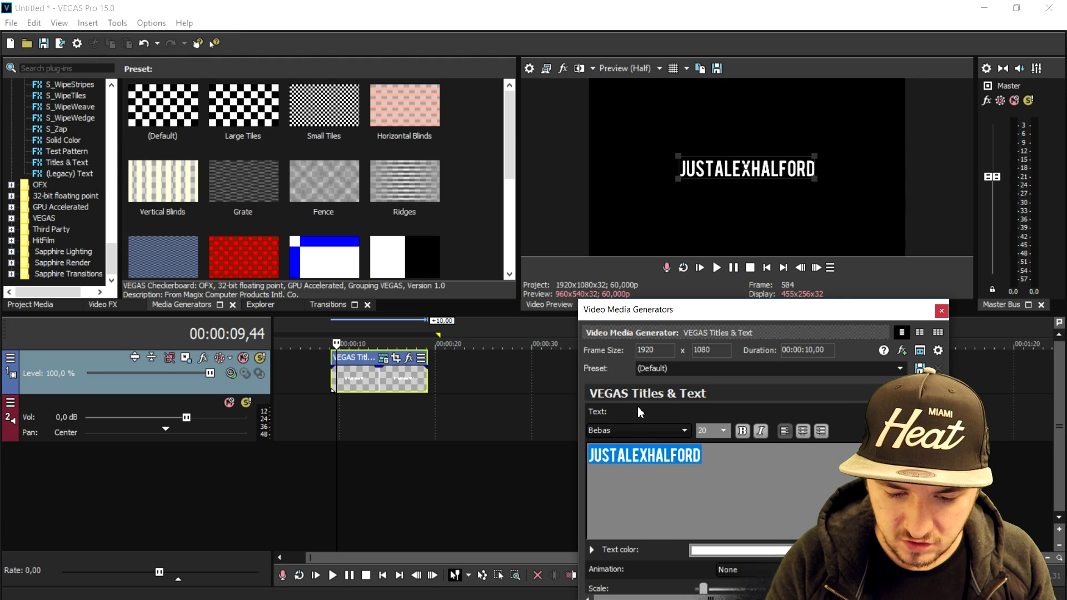
pyautogui.press('Up')
pyautogui.press('Up')
pyautogui.press('Up')
pyautogui.press('Up')
pyautogui.press('Up')
pyautogui.press('Up')
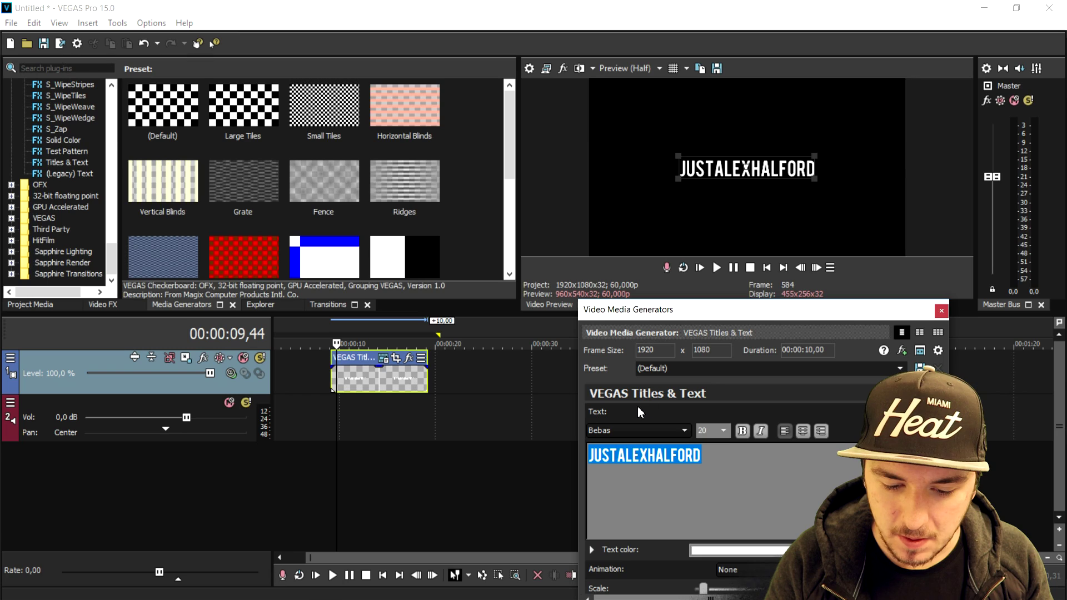
pyautogui.press('Down')
pyautogui.press('Down')
pyautogui.press('Up')
pyautogui.press('Up')
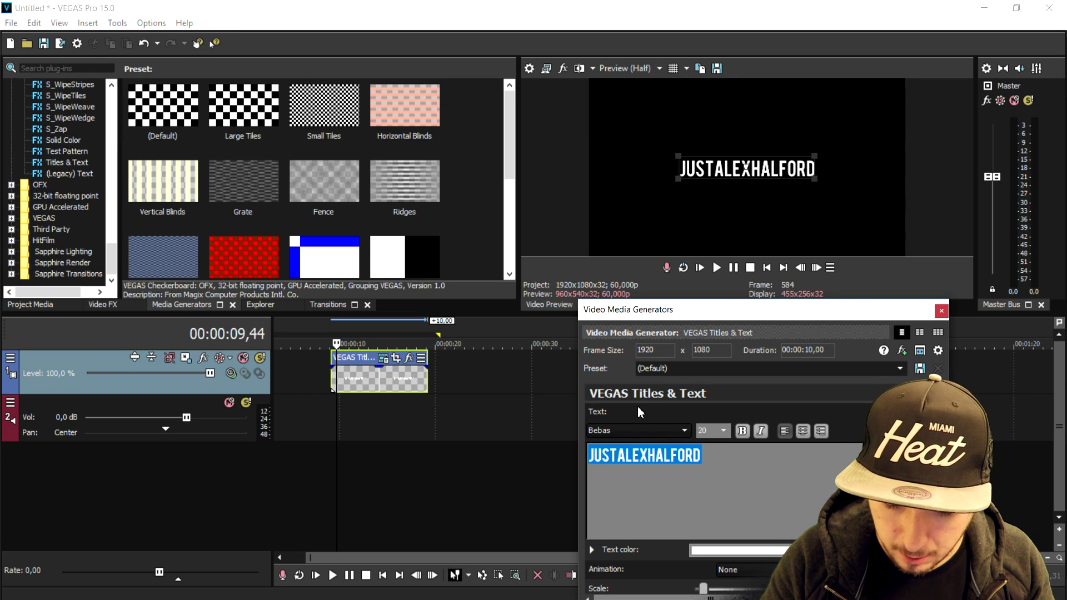
pyautogui.click(637, 478)
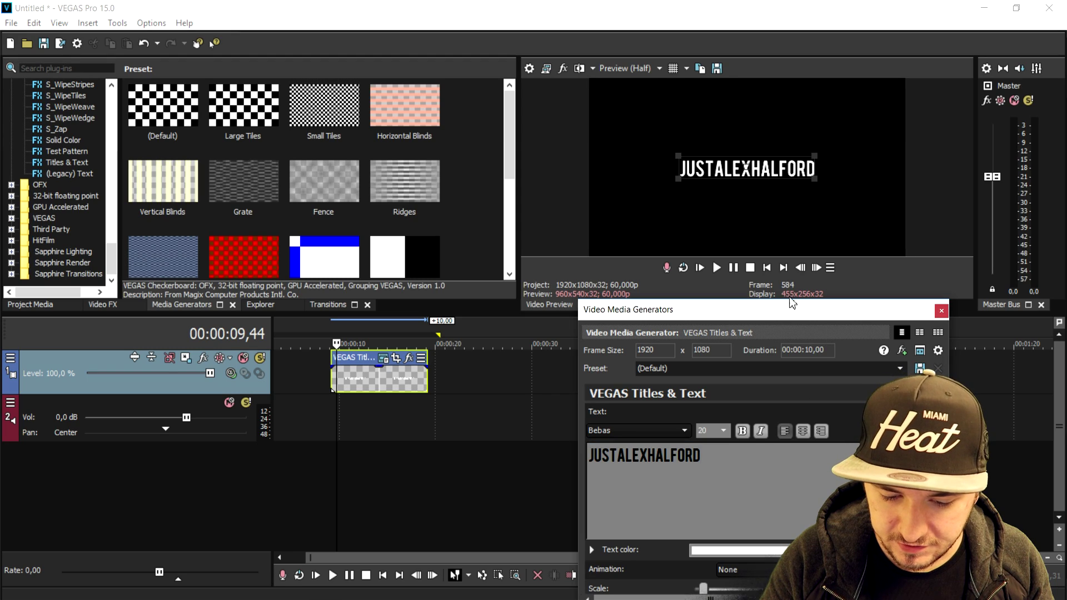
pyautogui.click(942, 311)
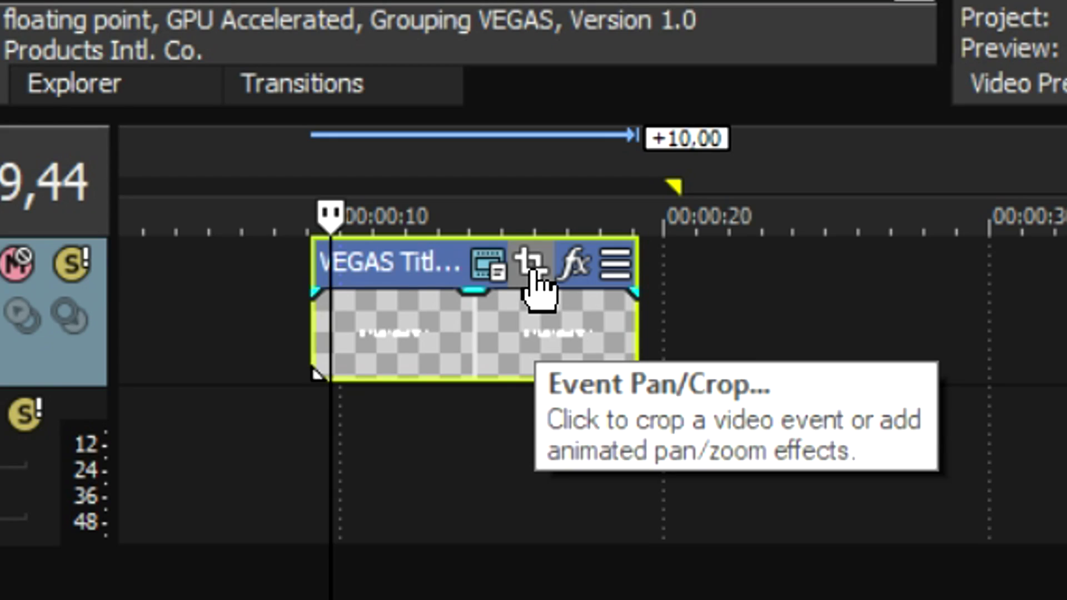
# Enlarge the title's crop frame to 15360x8640, then restore full frame at a 2.5 s keyframe
pyautogui.click(532, 271)
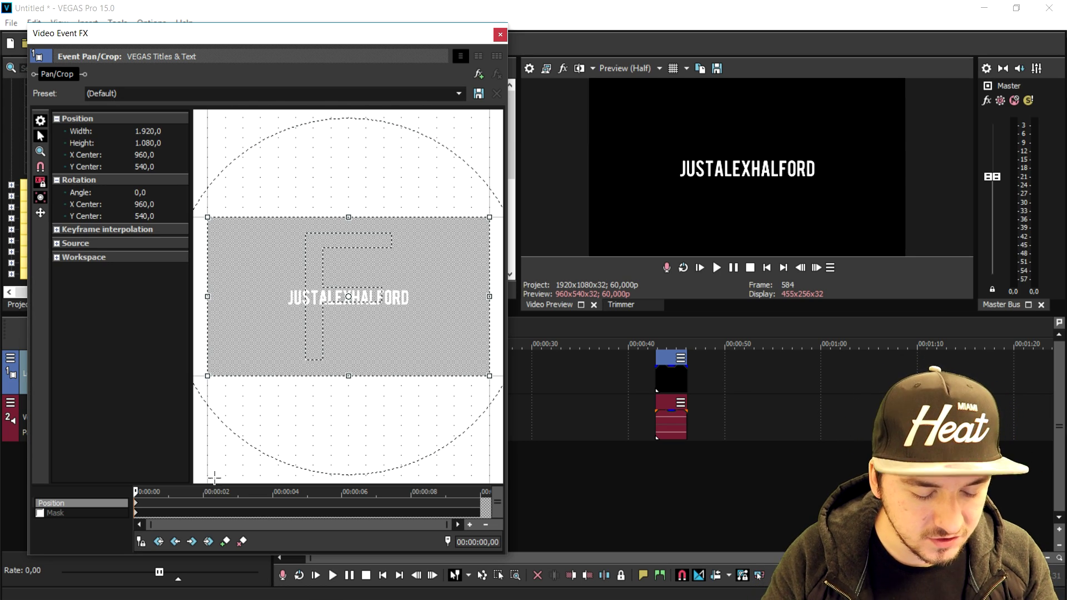
pyautogui.scroll(-5, 345, 353)
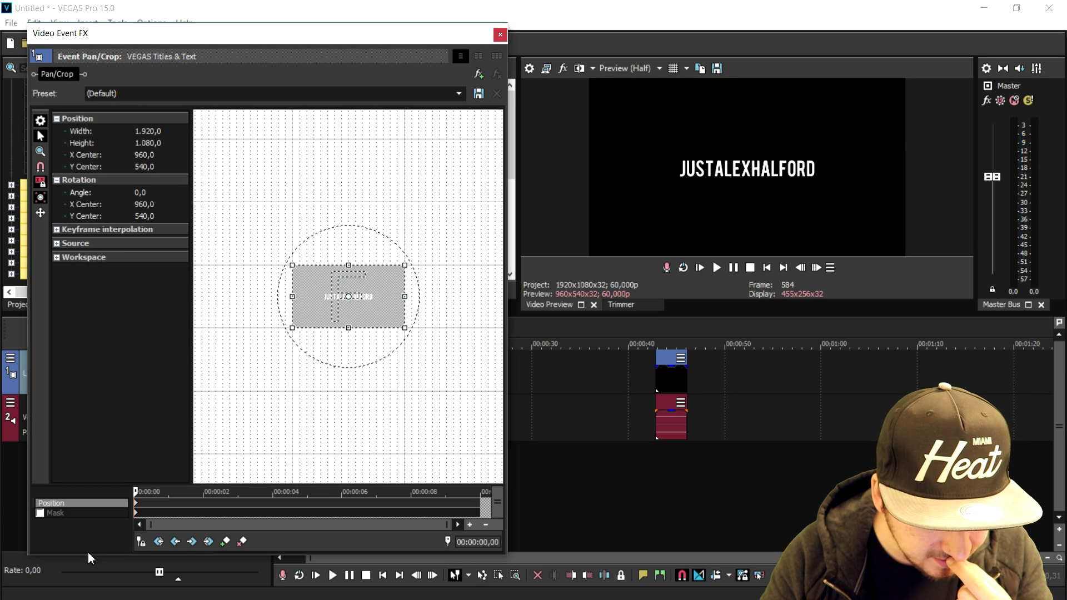
pyautogui.scroll(-4, 395, 336)
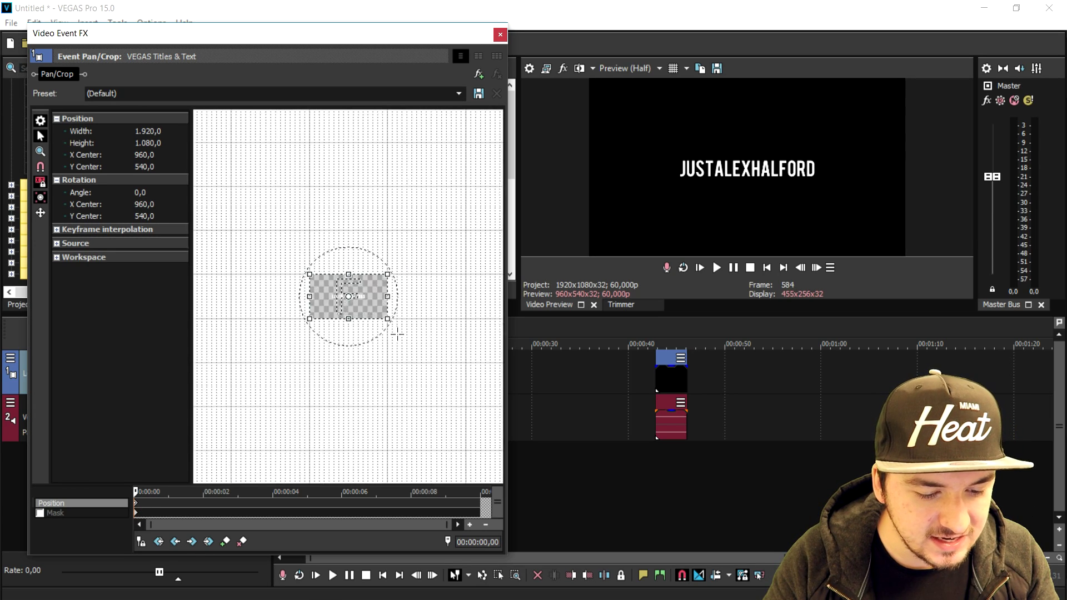
pyautogui.moveTo(366, 283); pyautogui.dragTo(608, 146)
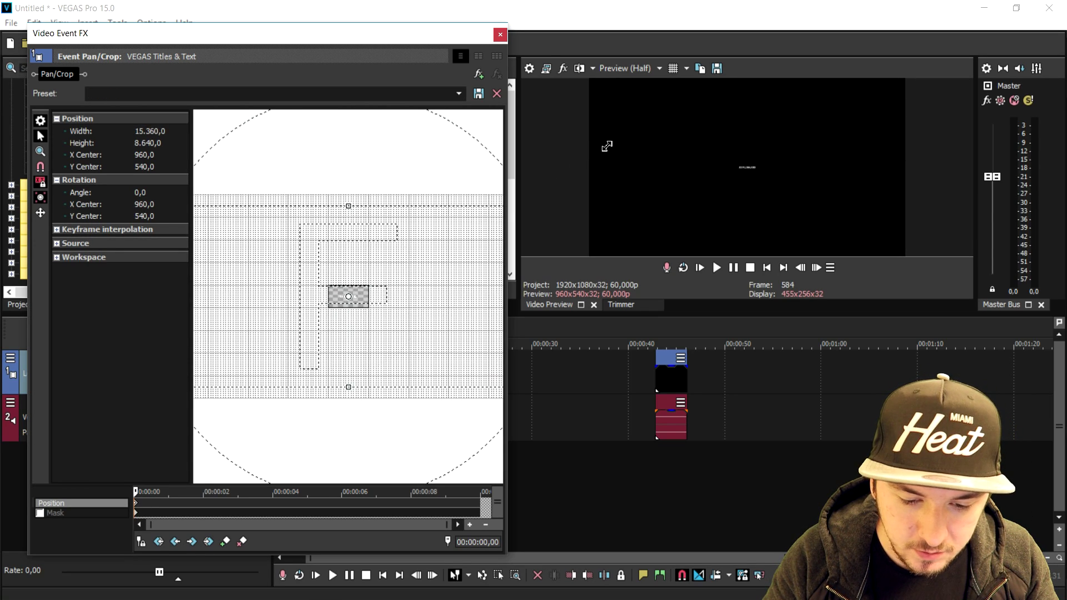
pyautogui.click(230, 504)
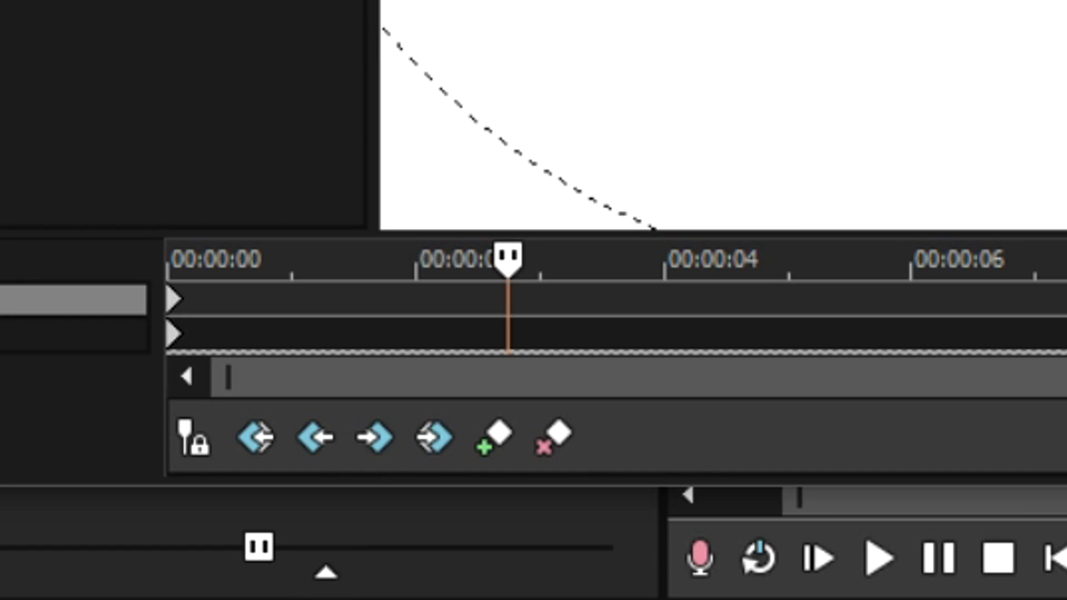
pyautogui.rightClick(506, 212)
pyautogui.click(530, 229)
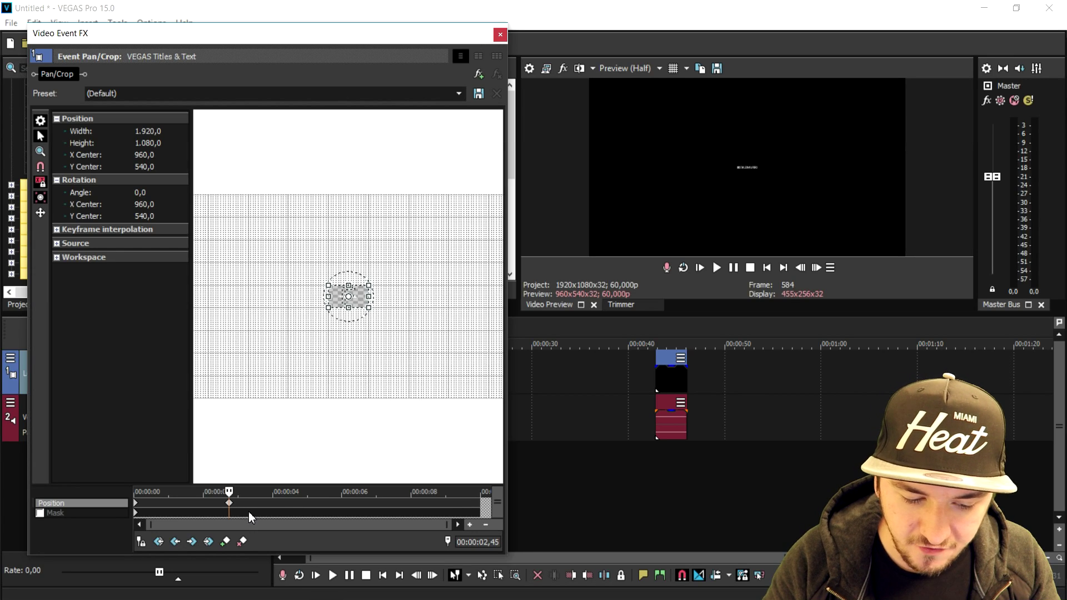
# Preview the zoom, shift the full-size keyframe slightly earlier, and close Pan/Crop
pyautogui.moveTo(445, 33); pyautogui.dragTo(618, 393)
pyautogui.click(364, 377)
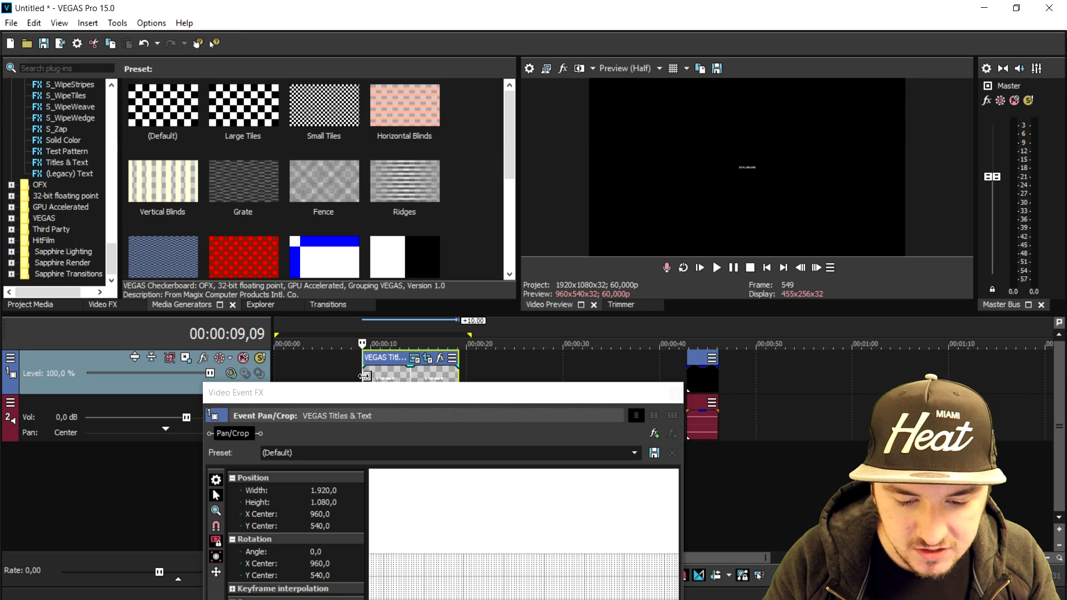
pyautogui.press('space')
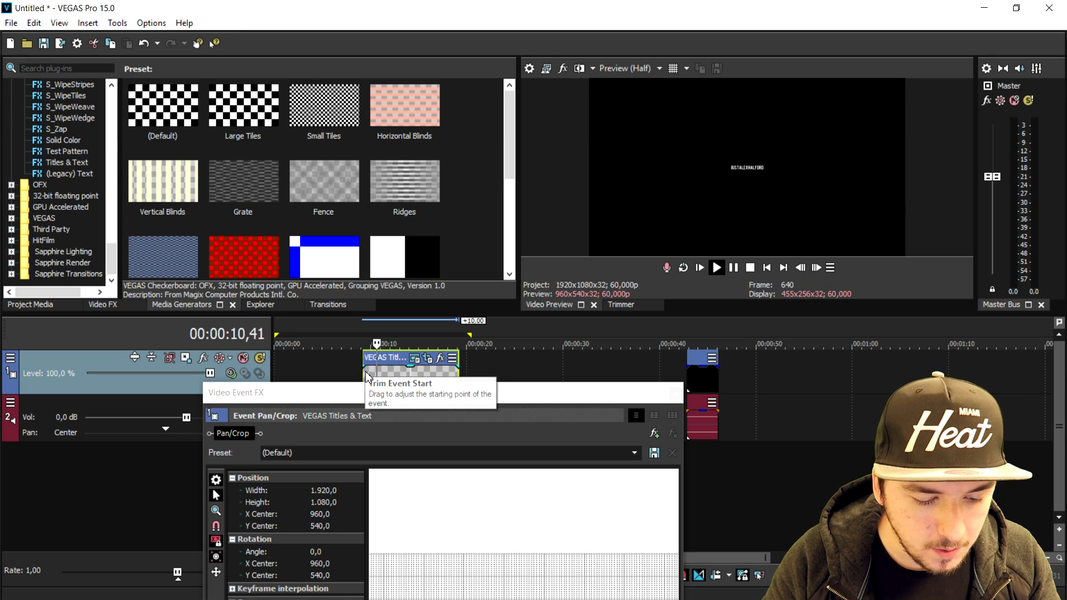
pyautogui.press('space')
pyautogui.moveTo(437, 405); pyautogui.dragTo(412, 83)
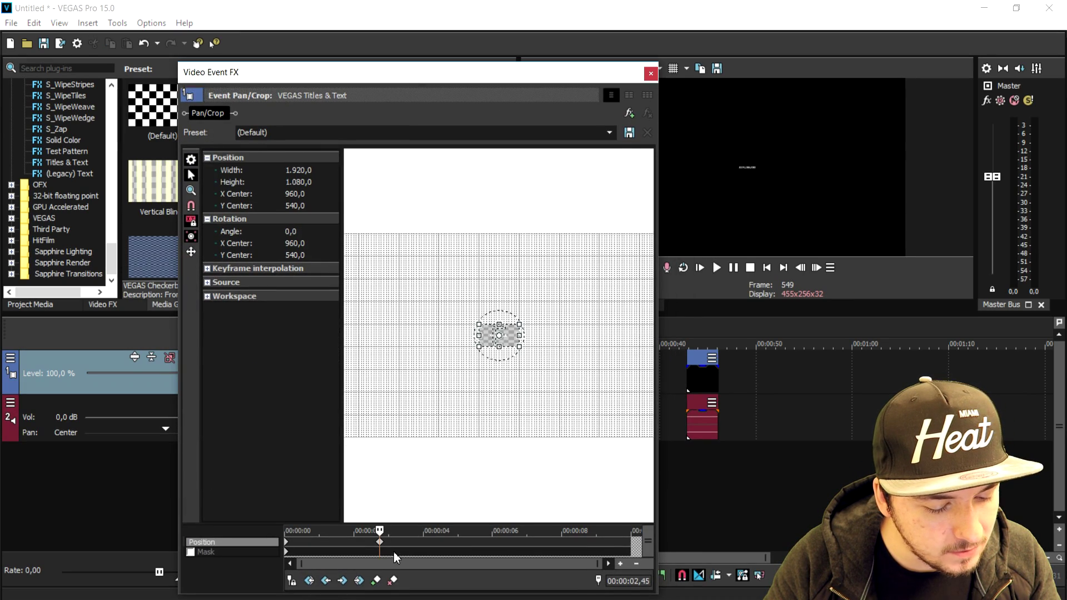
pyautogui.moveTo(380, 542); pyautogui.dragTo(372, 543)
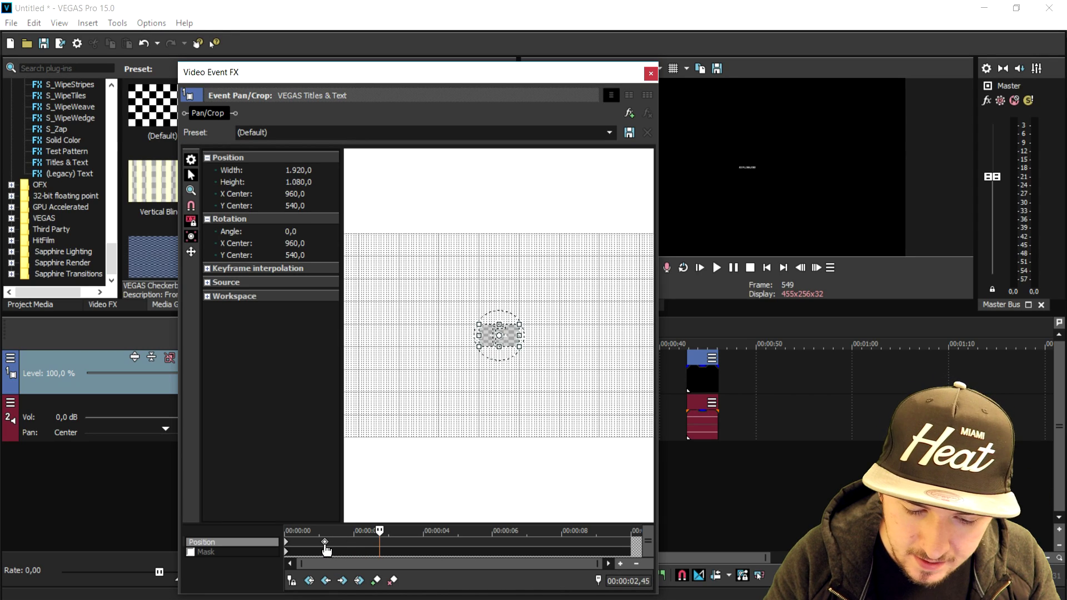
pyautogui.moveTo(475, 89); pyautogui.dragTo(398, 102)
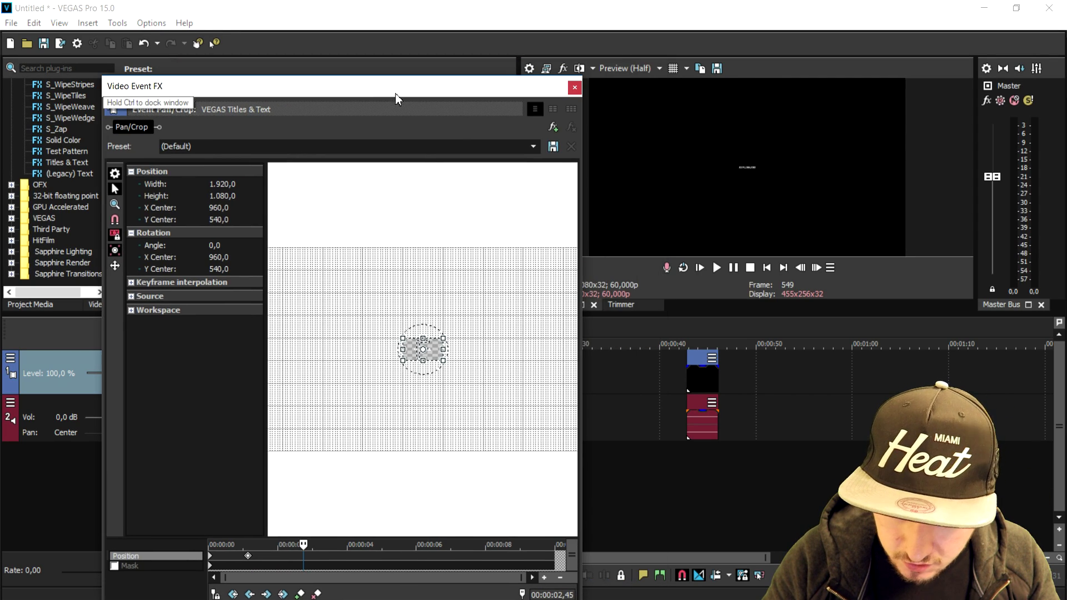
pyautogui.click(767, 268)
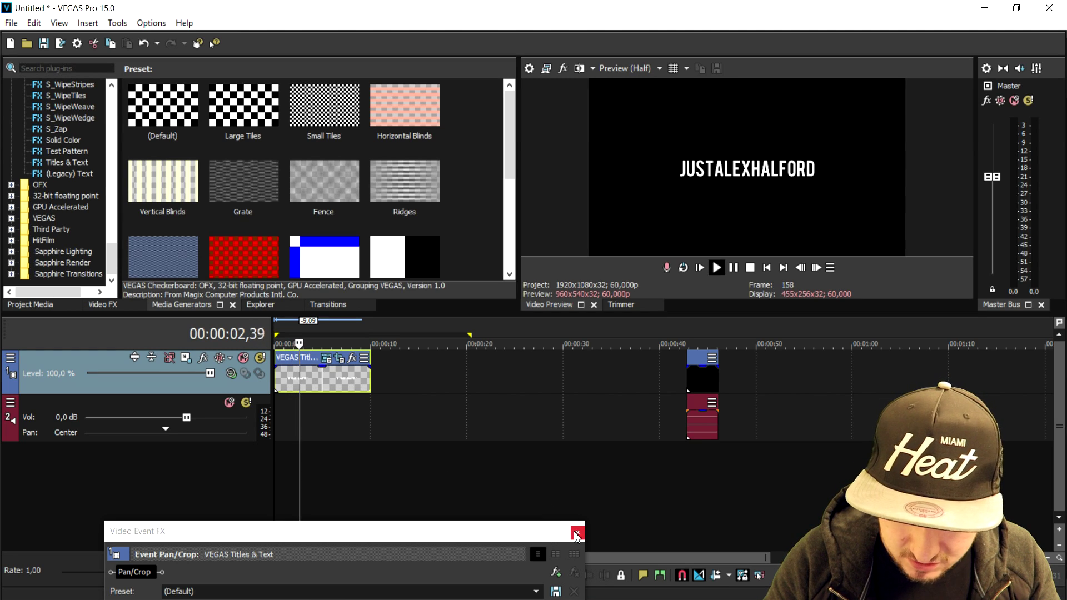
pyautogui.click(576, 536)
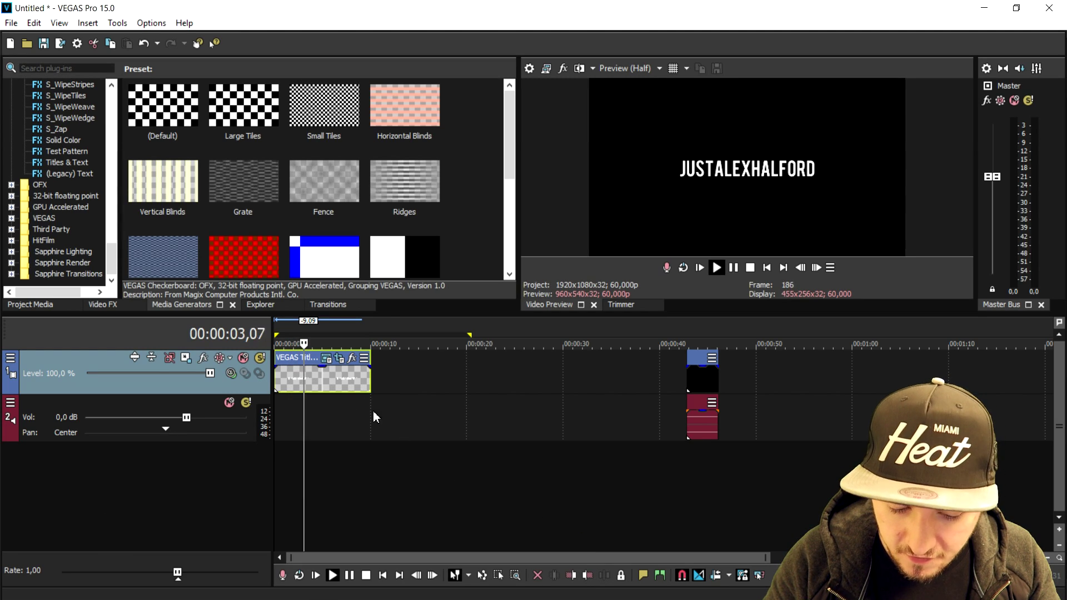
# Stop playback and move the explosion video and audio closer to the title
pyautogui.scroll(3, 591, 381)
pyautogui.scroll(-3, 639, 382)
pyautogui.press('space')
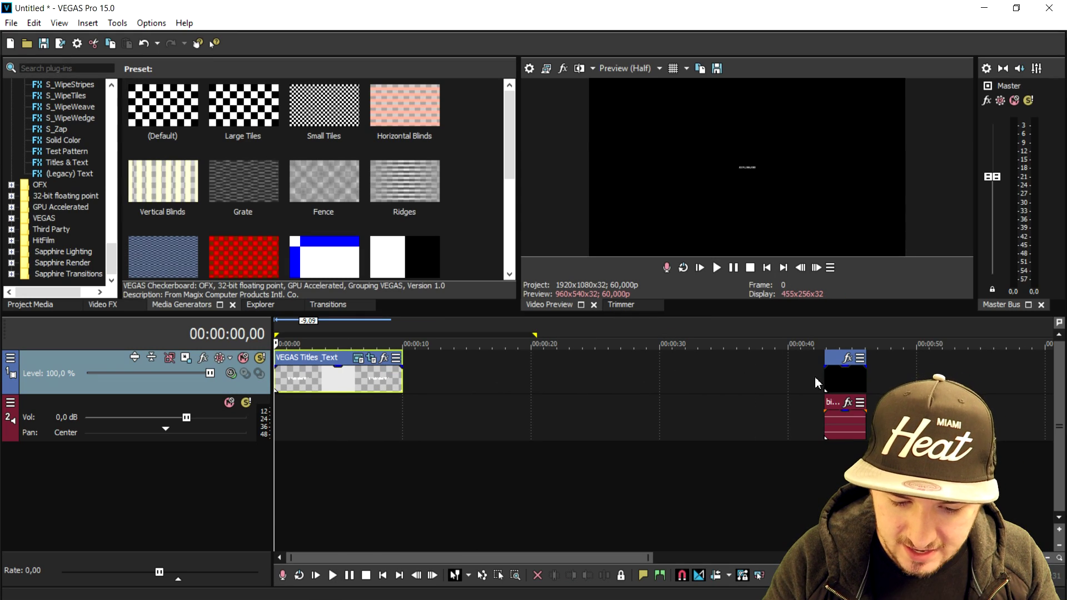
pyautogui.moveTo(842, 375); pyautogui.dragTo(468, 379)
# Select the title event, check its Pan/Crop settings, and close them
pyautogui.rightClick(431, 372)
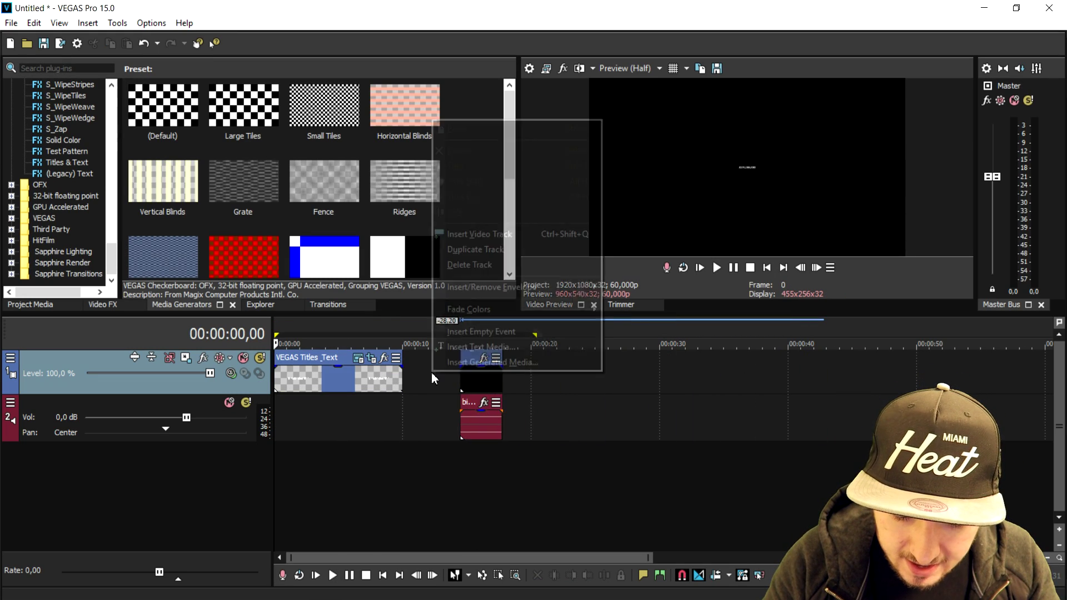
pyautogui.click(428, 375)
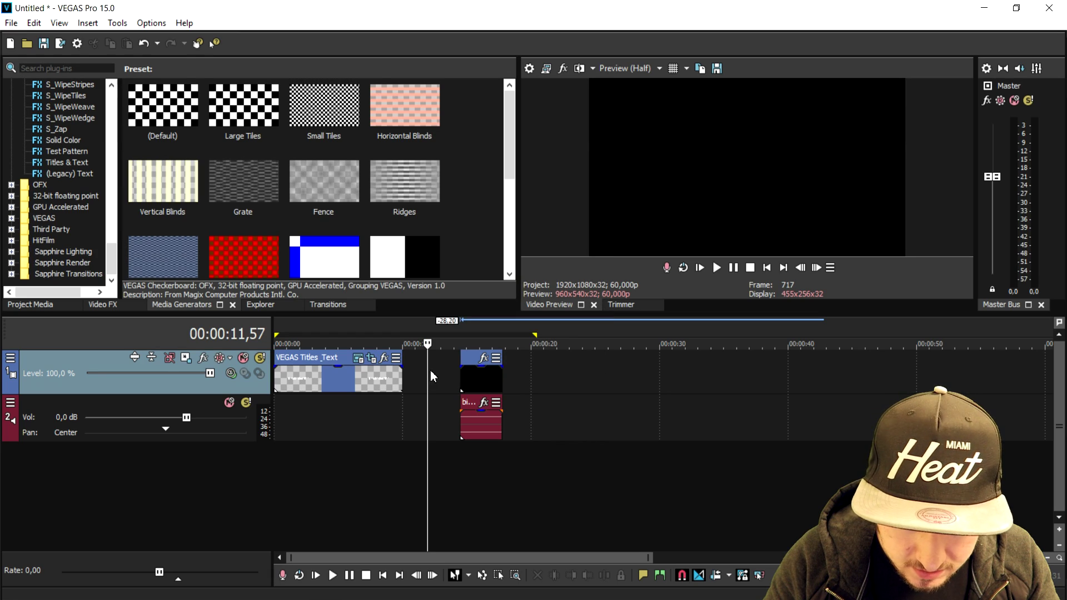
pyautogui.rightClick(437, 369)
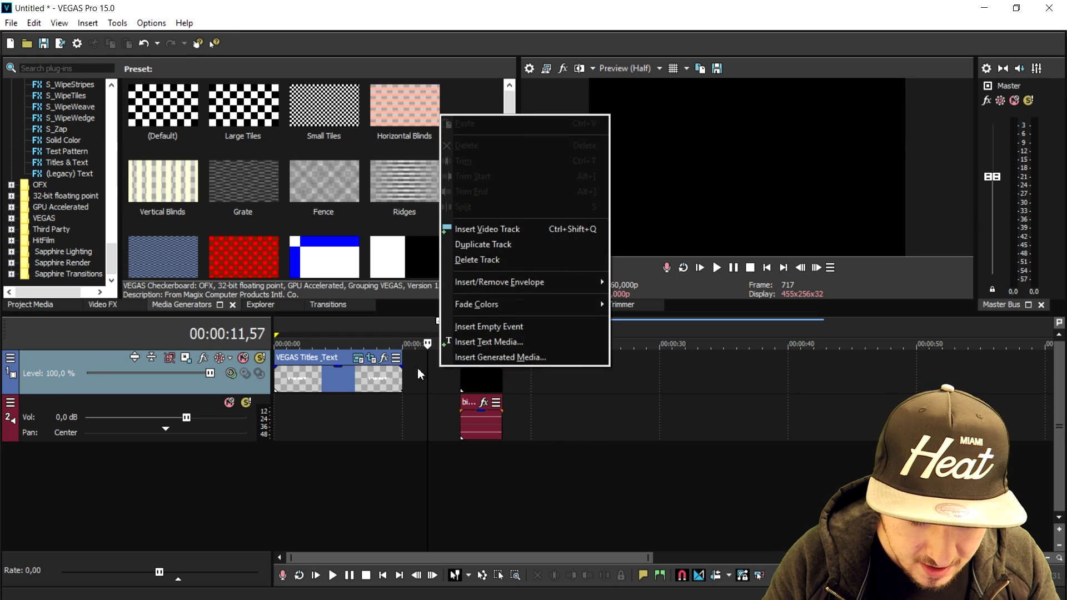
pyautogui.click(365, 372)
pyautogui.click(376, 358)
pyautogui.click(376, 358)
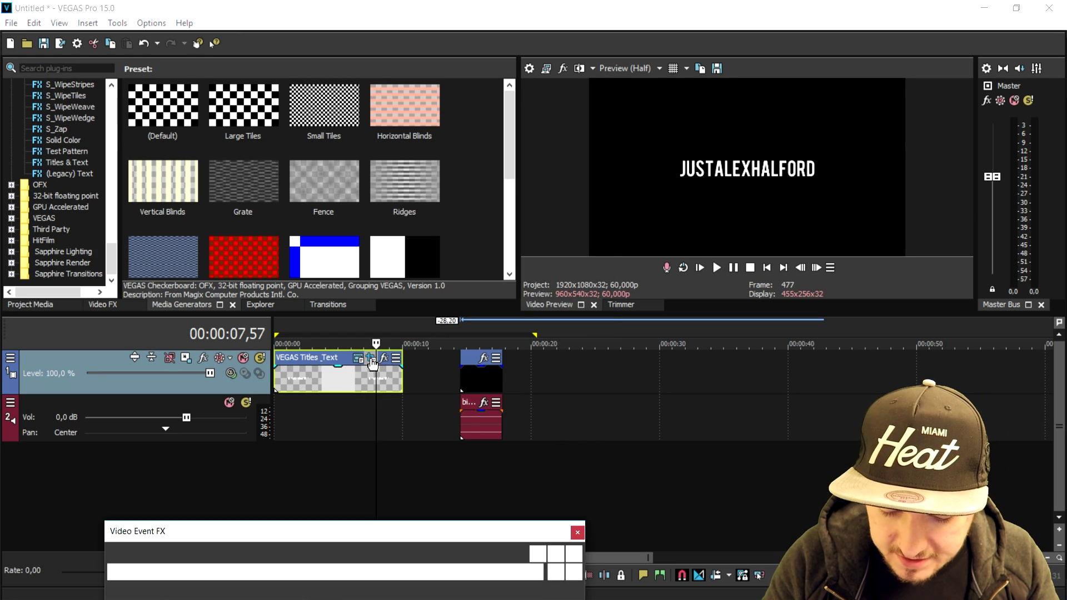
pyautogui.moveTo(353, 535); pyautogui.dragTo(332, 70)
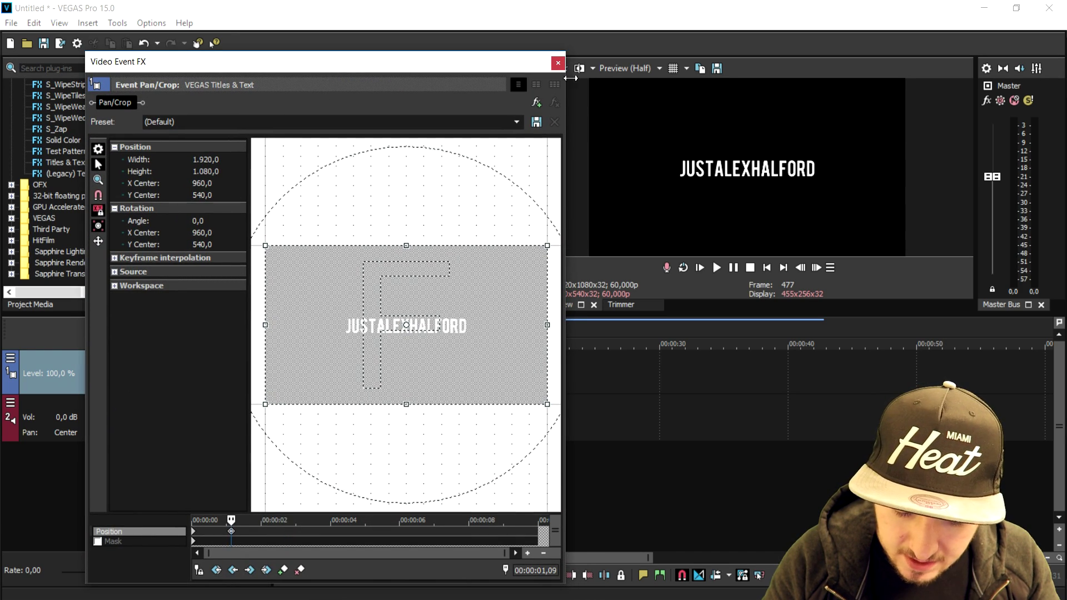
pyautogui.click(558, 63)
# Insert a new video track and move the fx explosion clip onto it
pyautogui.rightClick(427, 356)
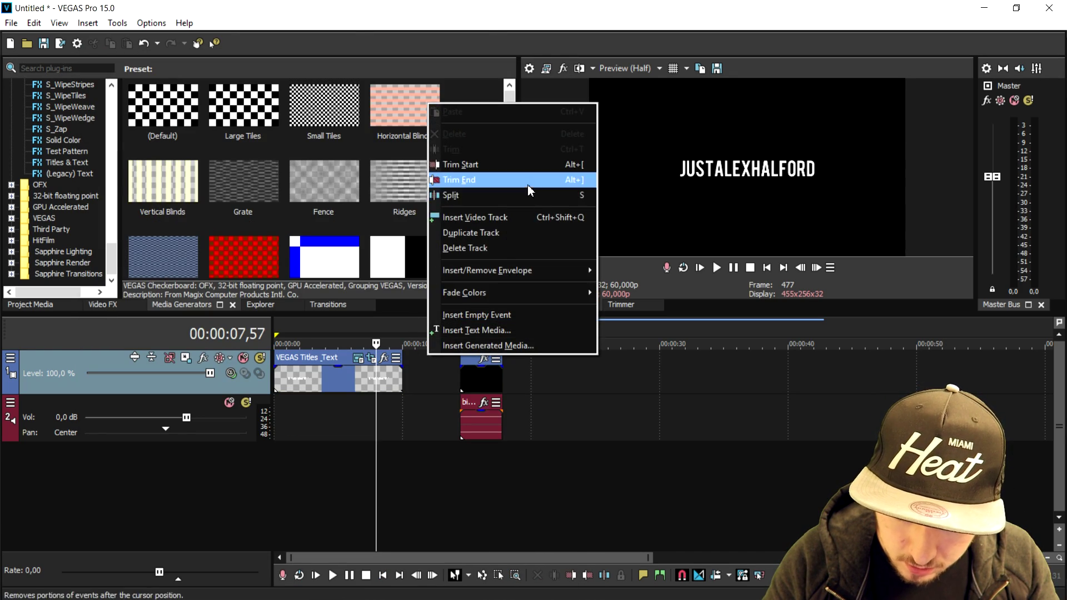
pyautogui.click(475, 217)
pyautogui.moveTo(475, 422); pyautogui.dragTo(341, 322)
pyautogui.click(339, 377)
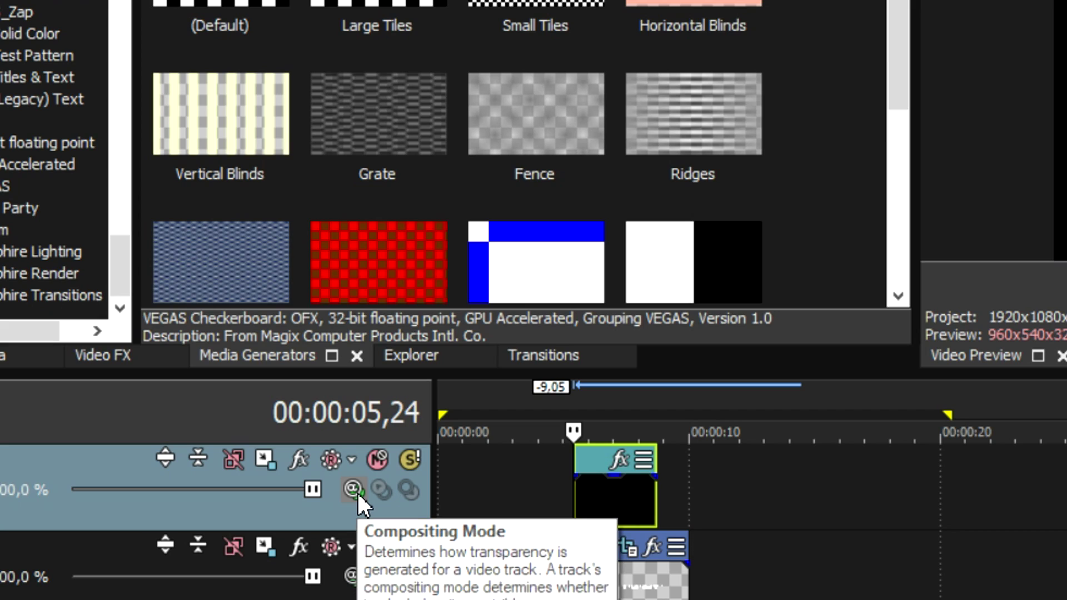
# Set the top track's compositing mode to Screen and start the explosion just after 1 s
pyautogui.click(358, 492)
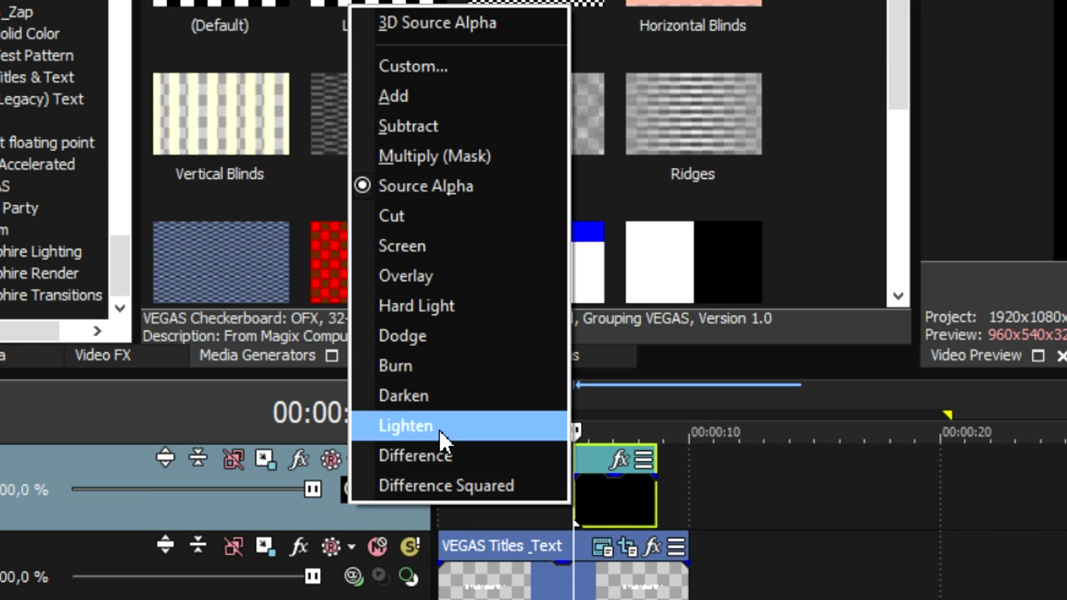
pyautogui.click(492, 249)
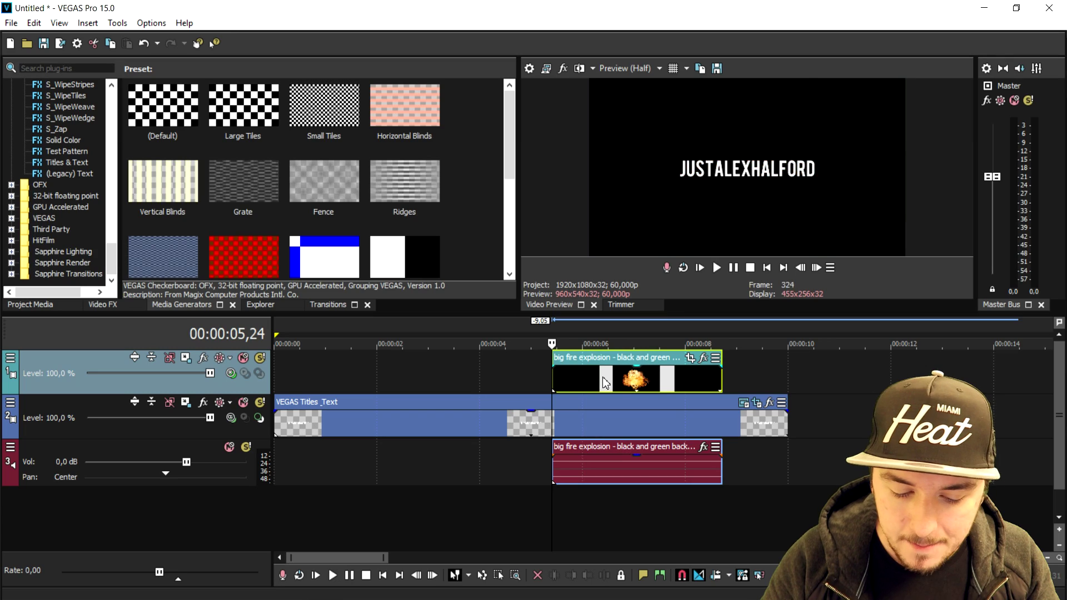
pyautogui.moveTo(602, 377); pyautogui.dragTo(514, 373)
pyautogui.click(418, 325)
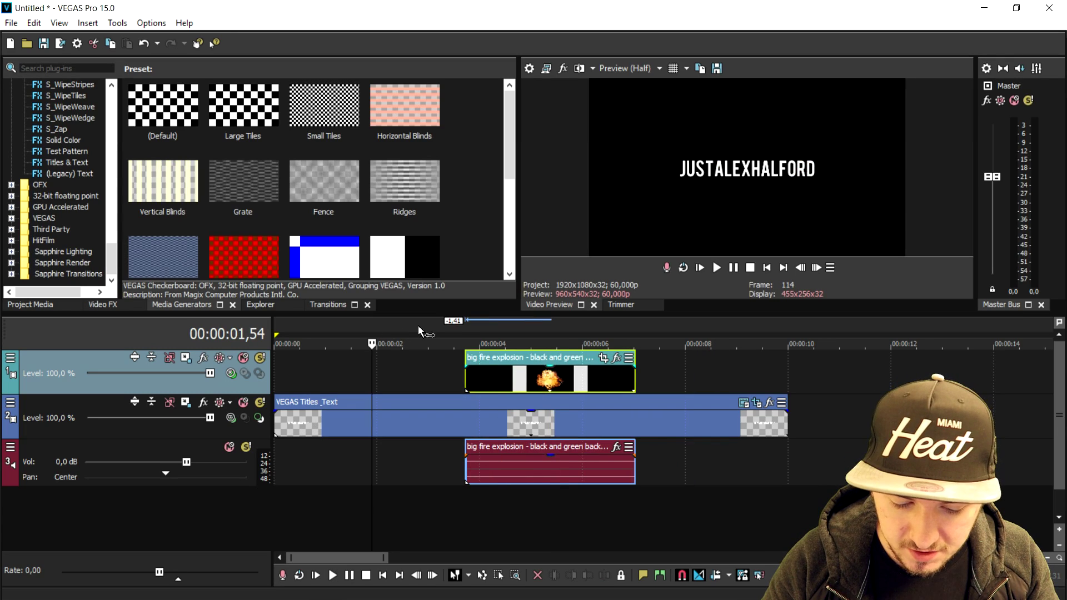
pyautogui.scroll(2, 615, 351)
pyautogui.press('space')
pyautogui.moveTo(689, 376); pyautogui.dragTo(478, 378)
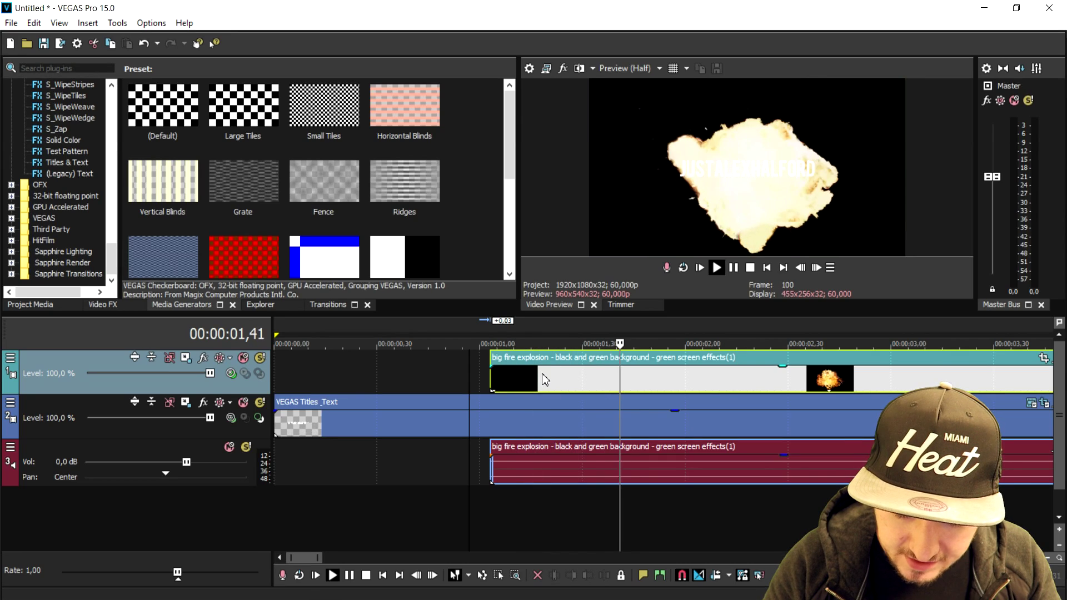
# Preview the intro to check the explosion timing over the title
pyautogui.press('space')
pyautogui.press('space')
pyautogui.scroll(-3, 546, 379)
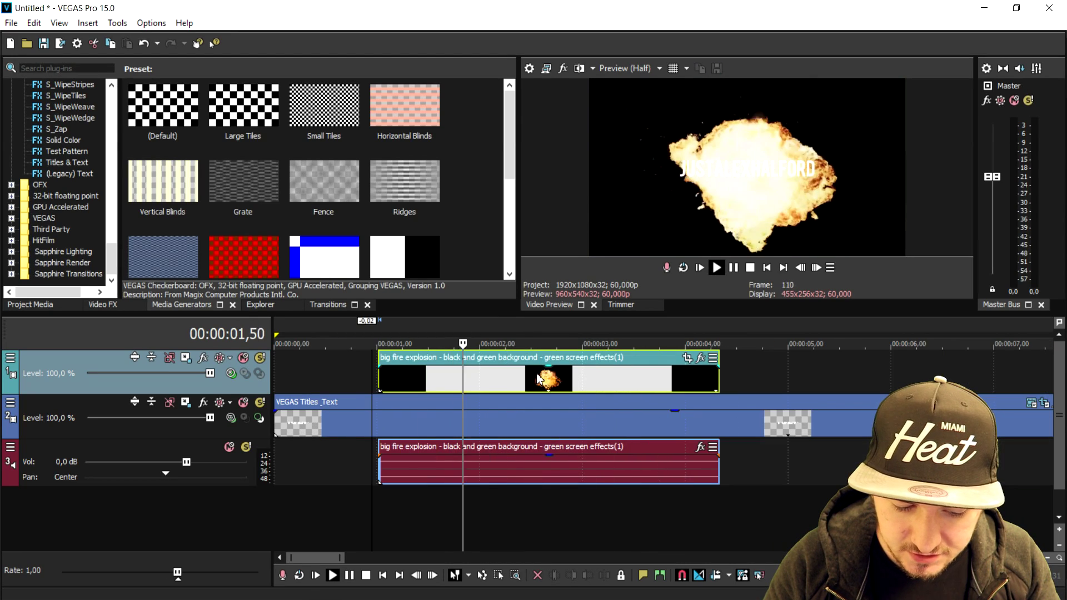
pyautogui.press('space')
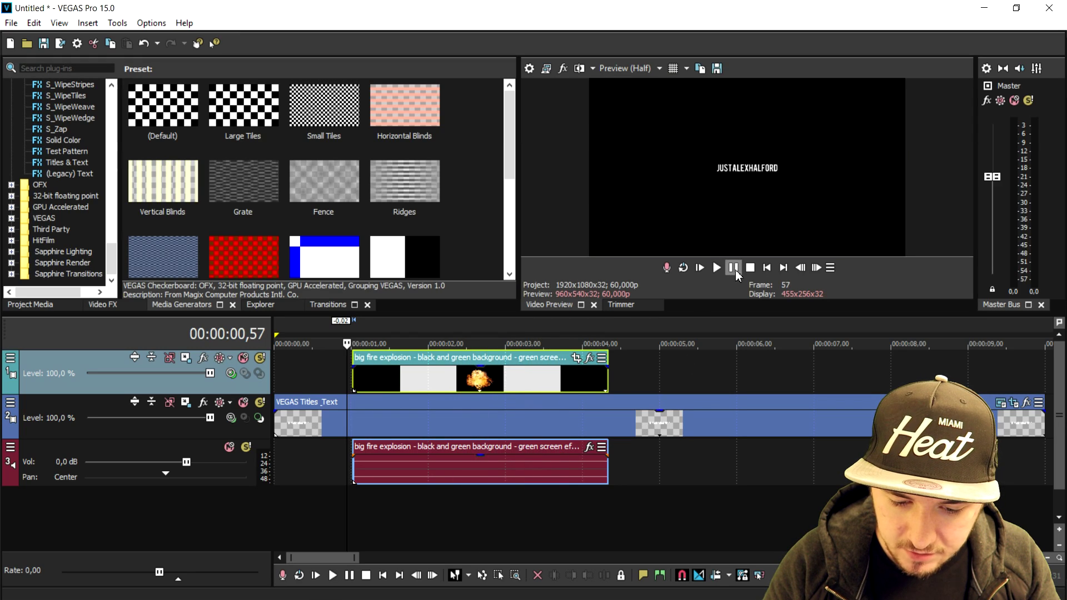
pyautogui.press('space')
pyautogui.scroll(3, 681, 322)
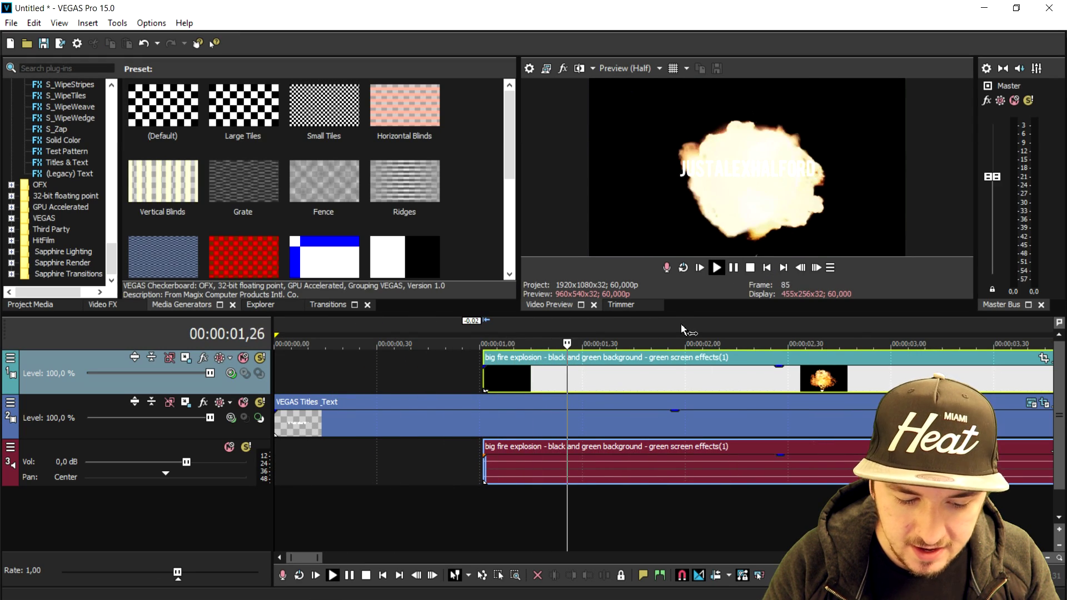
pyautogui.scroll(-2, 644, 378)
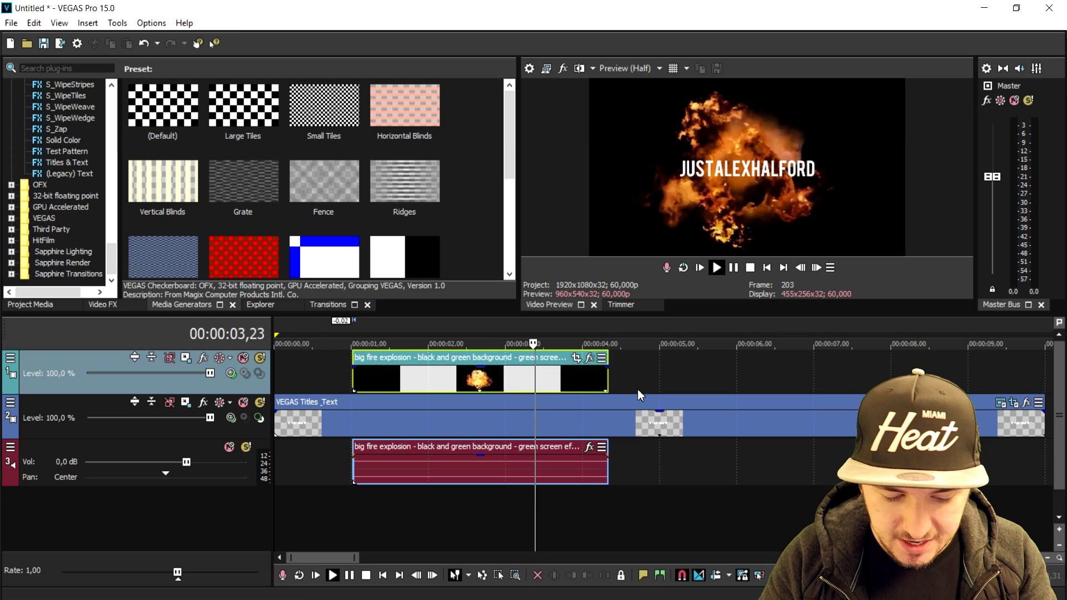
# Add 'The Edge' music on a new fourth audio track after the explosion
pyautogui.click(608, 391)
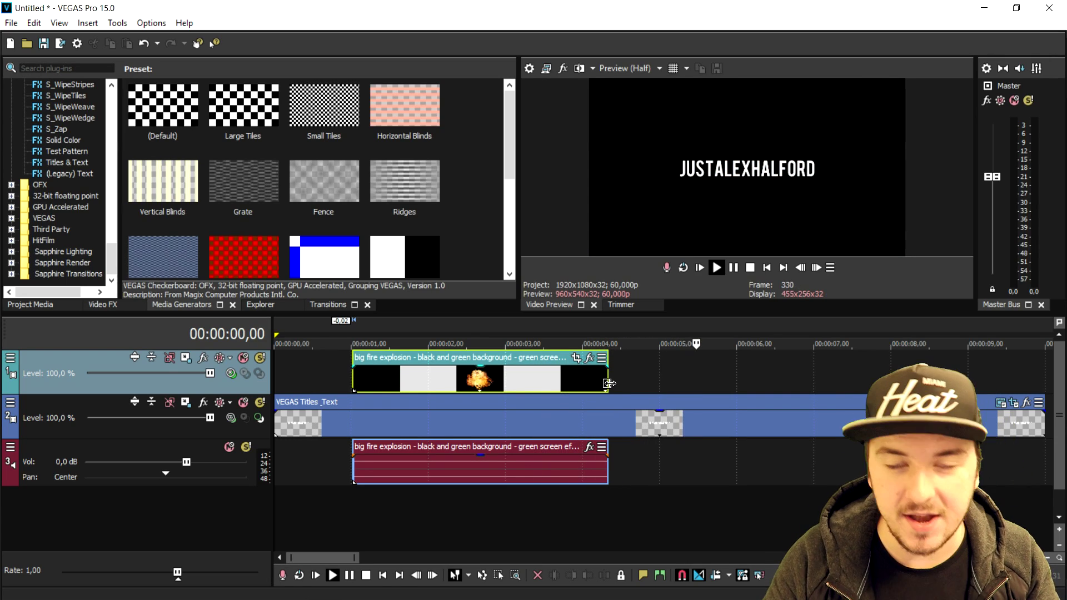
pyautogui.press('space')
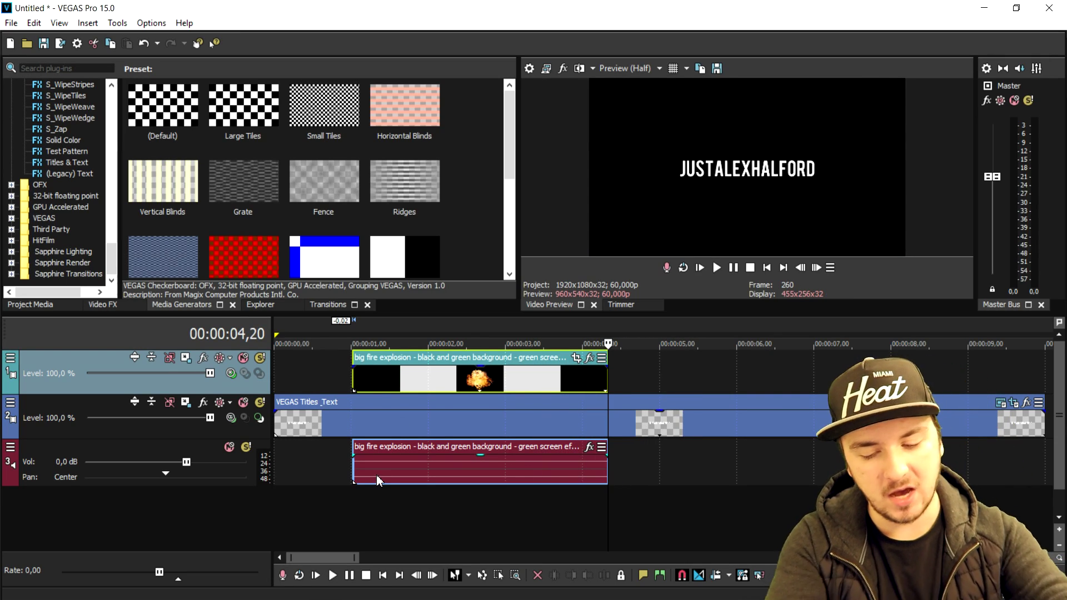
pyautogui.moveTo(376, 599); pyautogui.dragTo(545, 514)
pyautogui.click(420, 521)
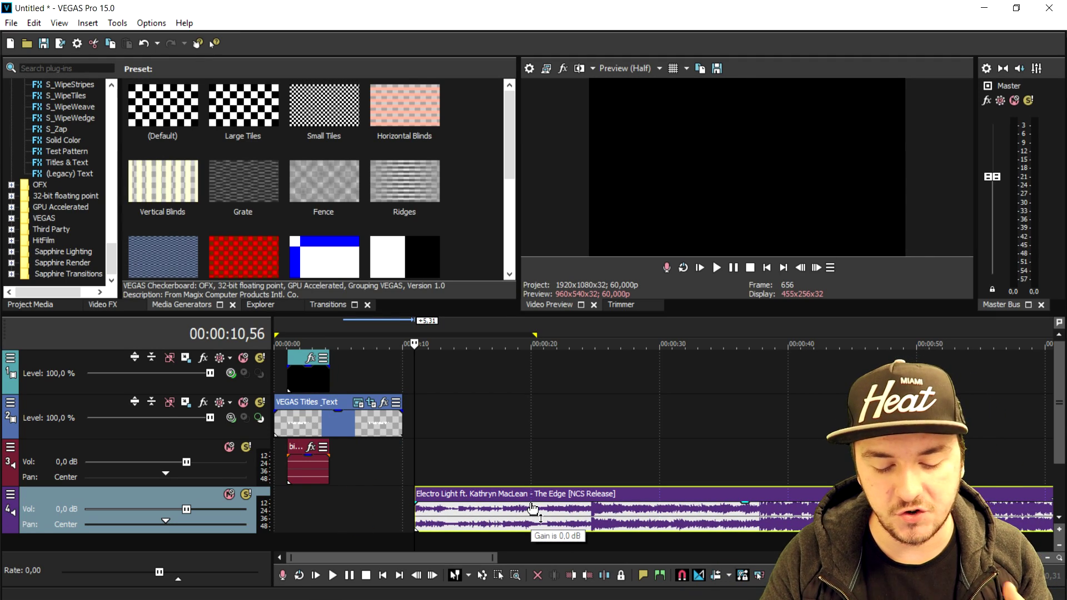
# Play the music from its start and lower its gain to about -3.2 dB
pyautogui.scroll(2, 533, 508)
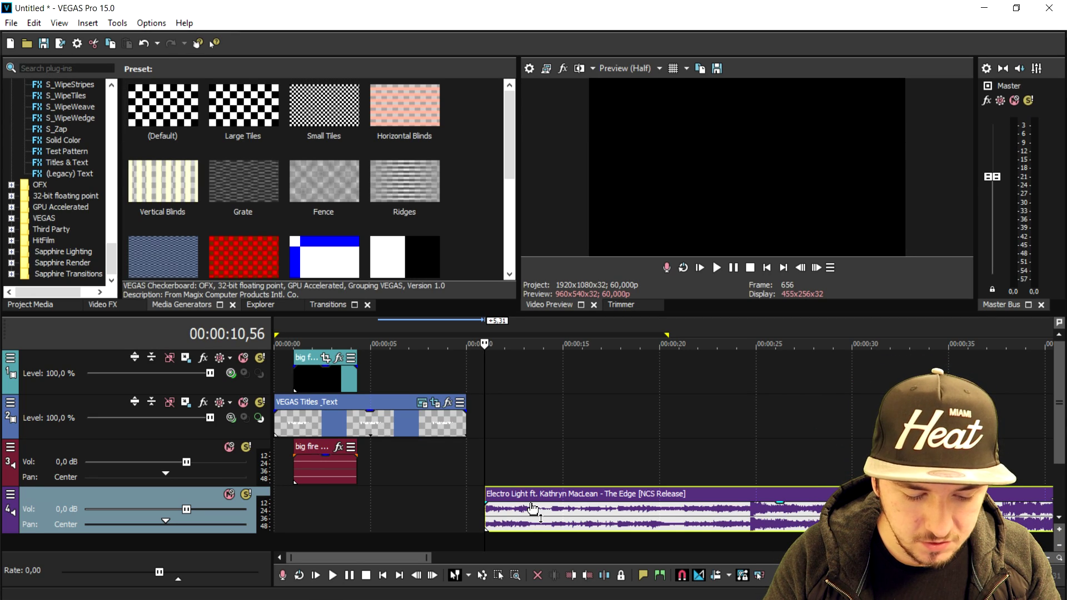
pyautogui.press('space')
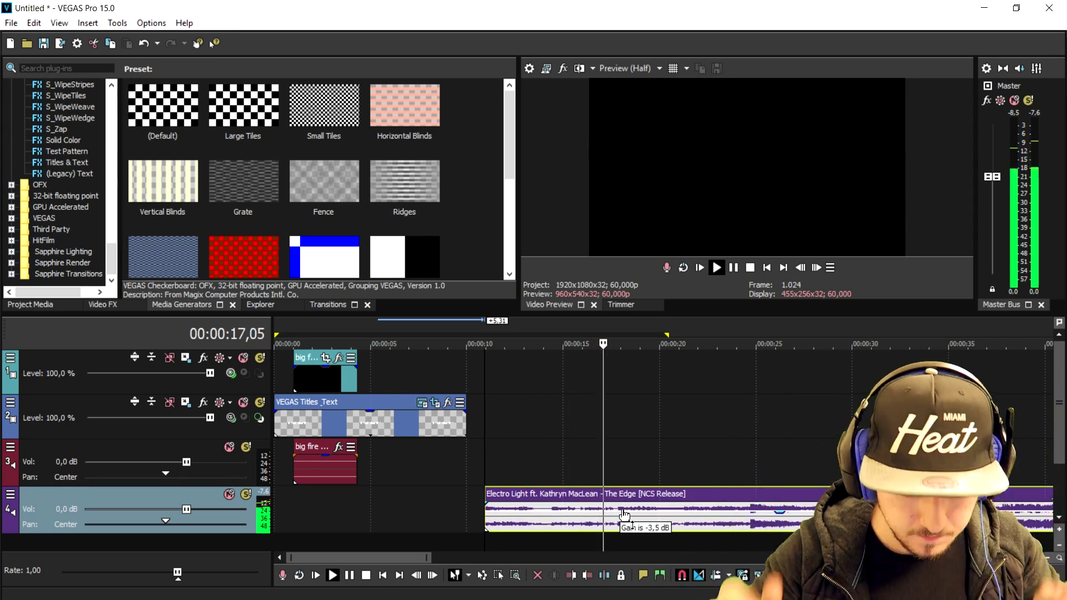
pyautogui.moveTo(626, 507); pyautogui.dragTo(625, 515)
pyautogui.press('space')
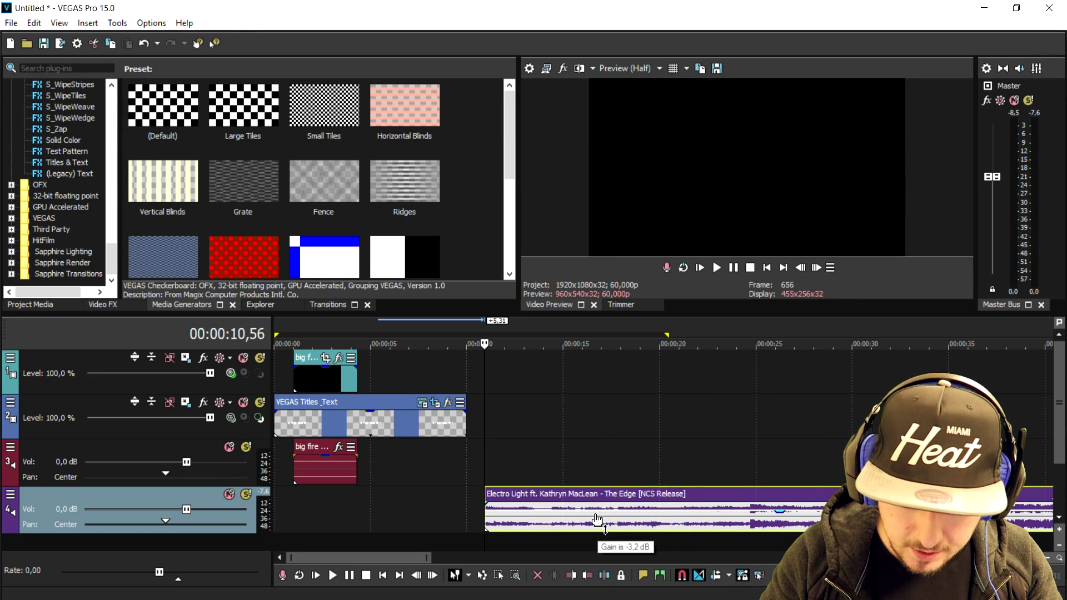
# Play the song from around 37 seconds in
pyautogui.scroll(-2, 500, 531)
pyautogui.click(650, 521)
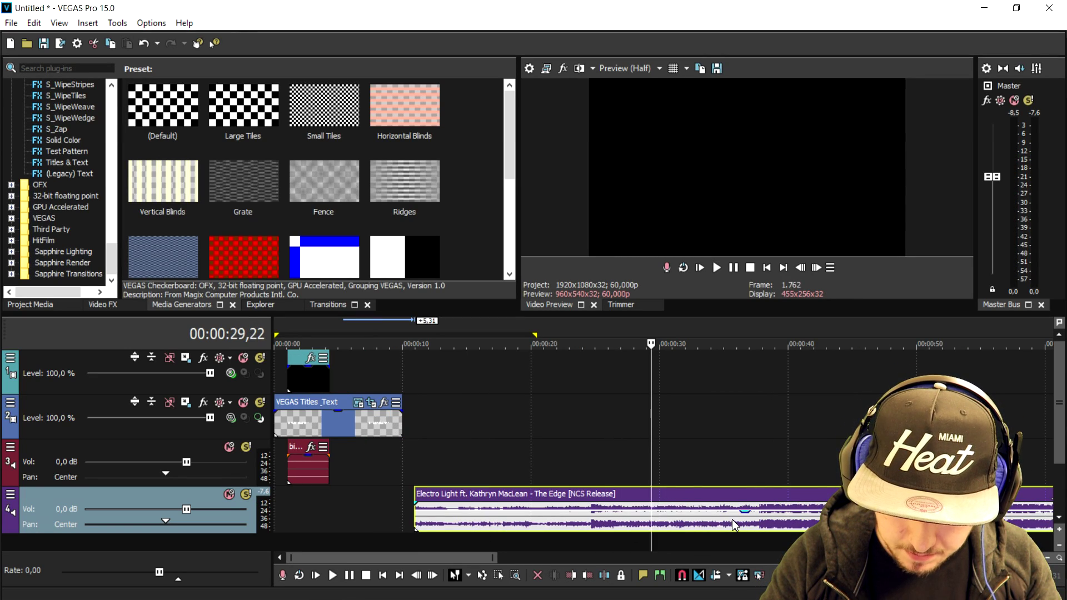
pyautogui.click(755, 523)
pyautogui.press('space')
pyautogui.scroll(4, 739, 522)
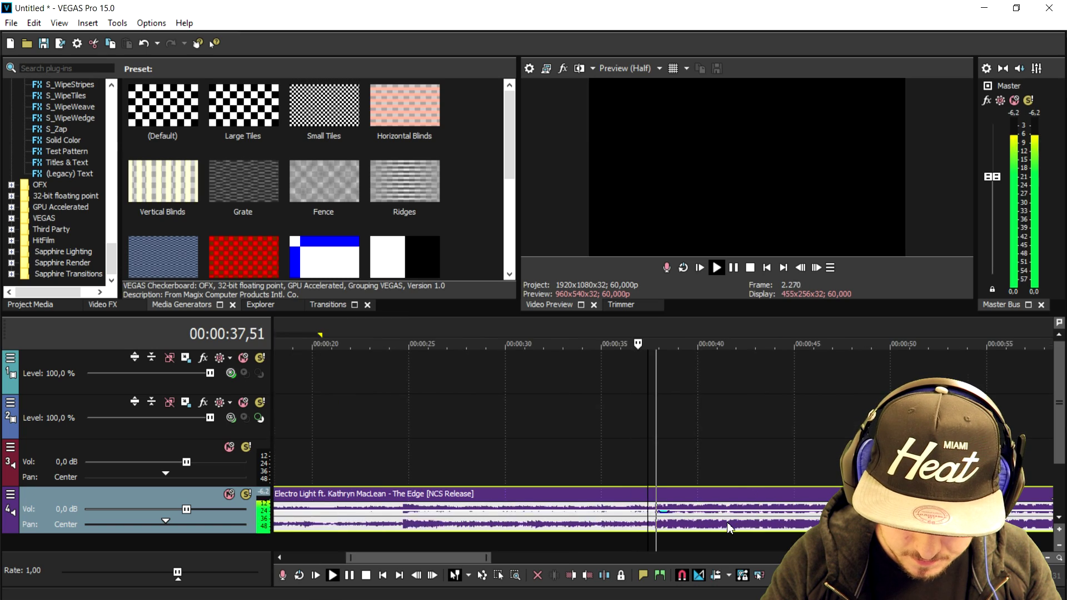
# Split the music clip at 00:00:38,25
pyautogui.press('space')
pyautogui.press('space')
pyautogui.scroll(2, 648, 526)
pyautogui.press('space')
pyautogui.click(726, 525)
pyautogui.press('space')
pyautogui.press('space')
pyautogui.press('space')
pyautogui.press('space')
pyautogui.press('space')
pyautogui.press('space')
pyautogui.press('s')
# Delete the music before the cut and align the rest with the explosion's start
pyautogui.scroll(-5, 726, 526)
pyautogui.click(600, 522)
pyautogui.scroll(-2, 599, 523)
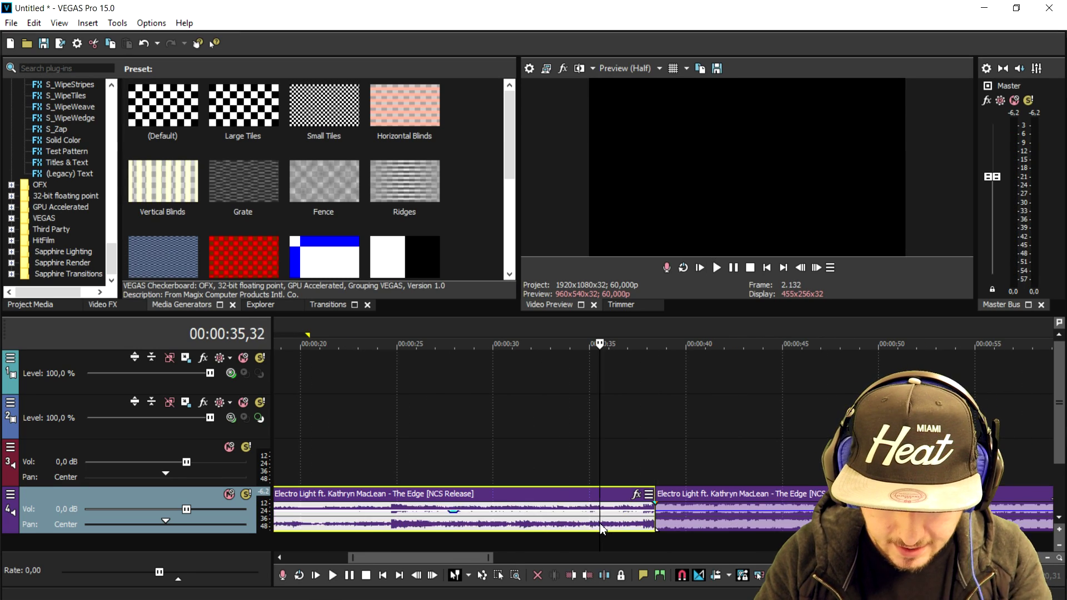
pyautogui.press('Delete')
pyautogui.scroll(-2, 599, 523)
pyautogui.moveTo(582, 528); pyautogui.dragTo(552, 518)
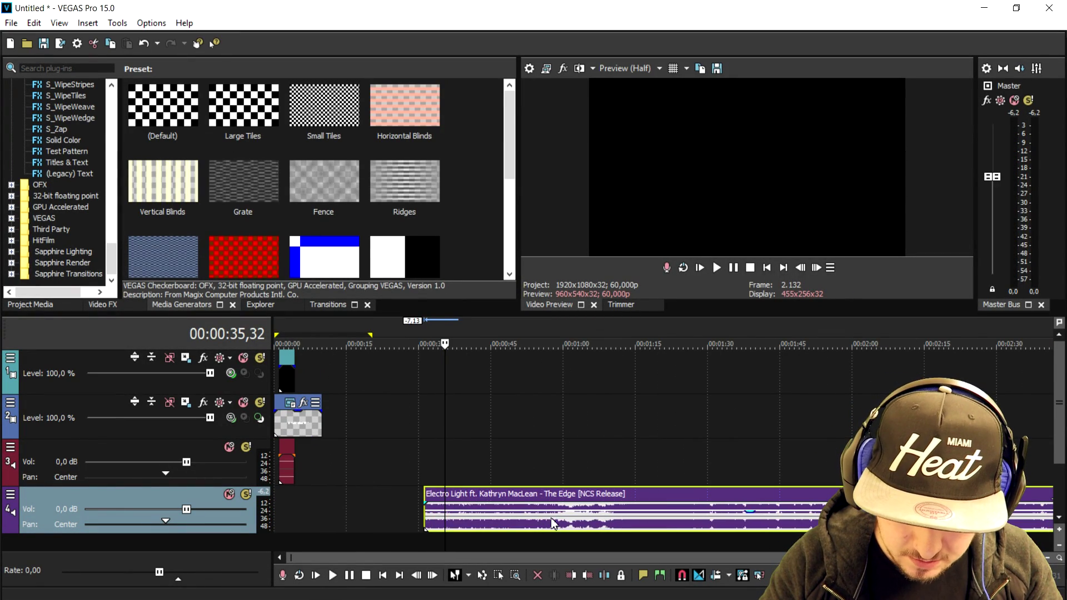
pyautogui.press('Home')
pyautogui.scroll(4, 710, 543)
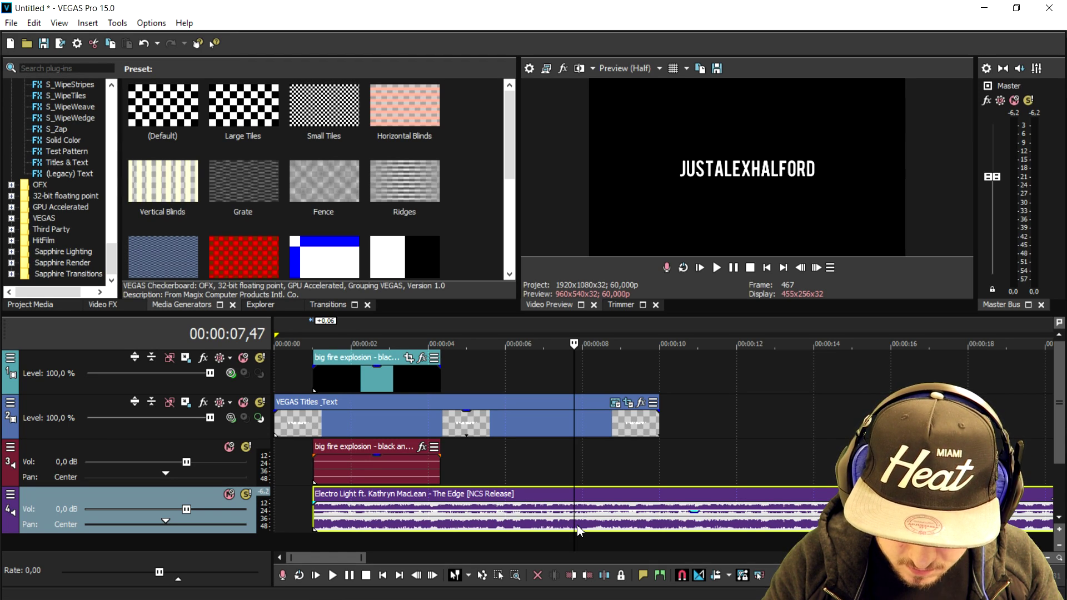
# Preview the ending of the Electro Light music near 2:43
pyautogui.scroll(-10, 578, 531)
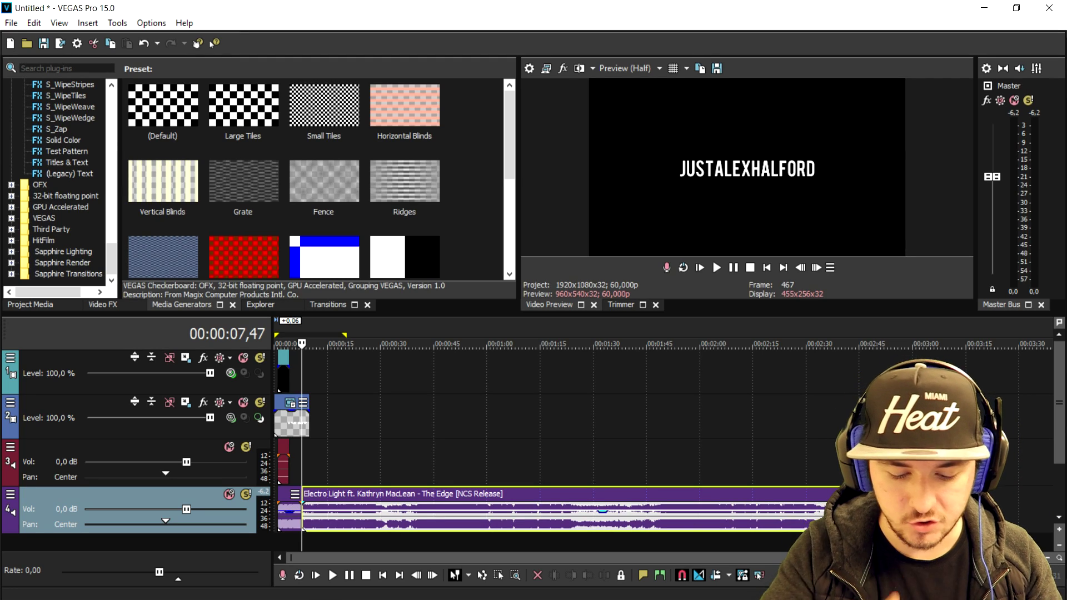
pyautogui.click(864, 422)
pyautogui.scroll(5, 864, 423)
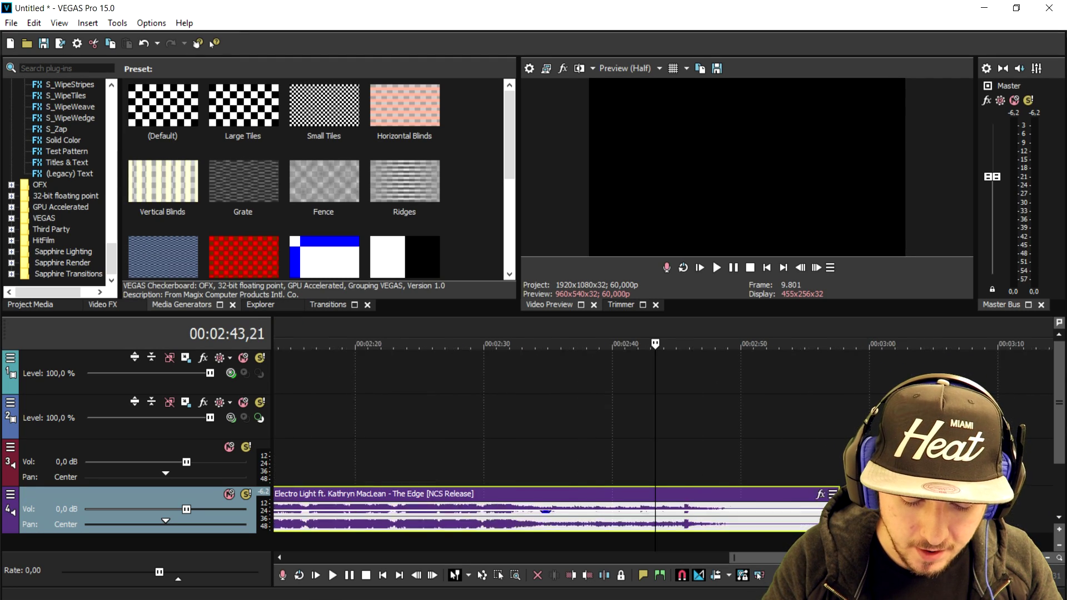
pyautogui.press('space')
pyautogui.scroll(5, 743, 532)
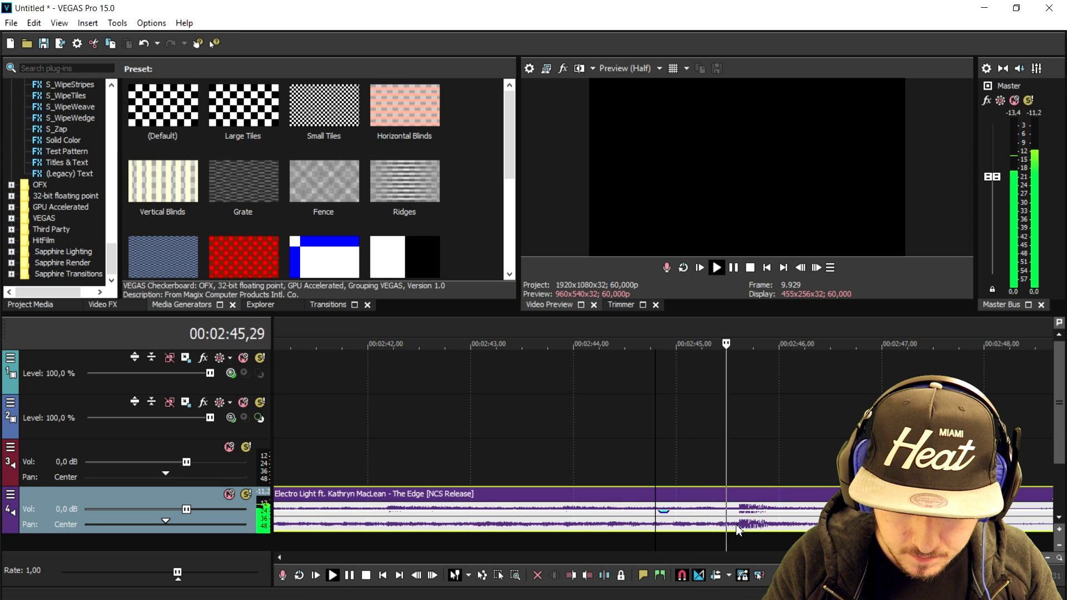
pyautogui.press('space')
pyautogui.scroll(-8, 565, 526)
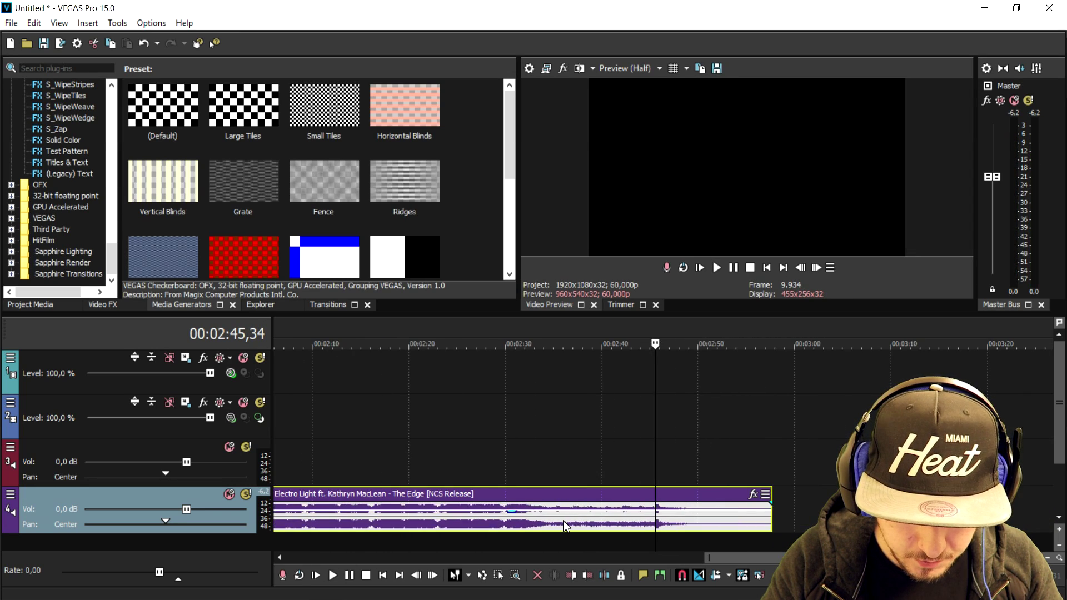
pyautogui.scroll(-5, 565, 527)
# Place a second music clip beside the first and play the transition between them
pyautogui.click(540, 525)
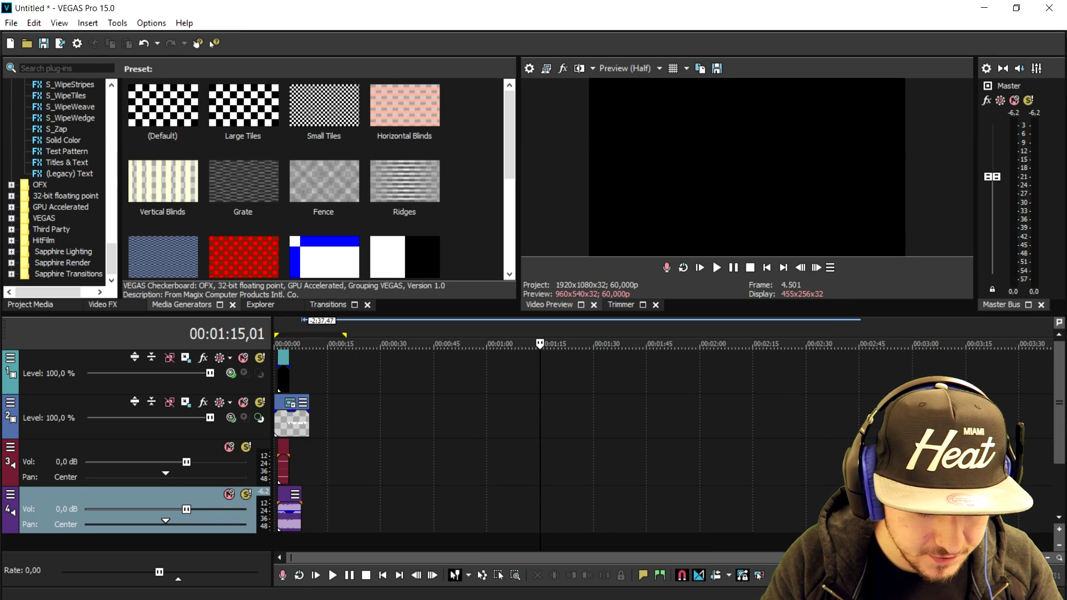
pyautogui.moveTo(387, 526); pyautogui.dragTo(332, 525)
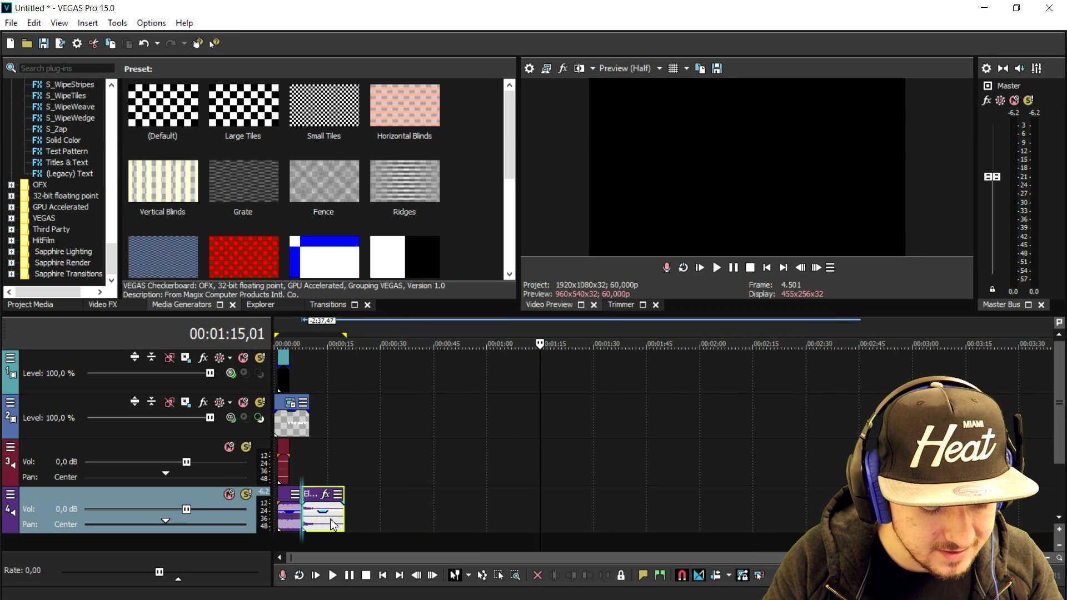
pyautogui.click(293, 335)
pyautogui.scroll(8, 639, 423)
pyautogui.press('space')
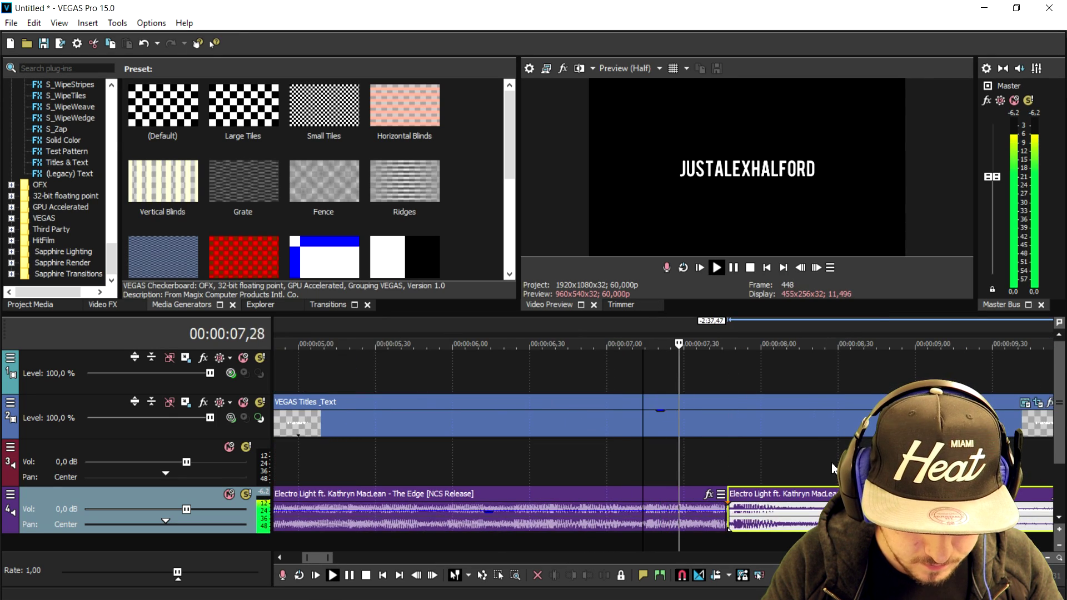
pyautogui.press('space')
# Overlap the two music clips into a short crossfade near 7.5 s and replay it
pyautogui.moveTo(789, 527); pyautogui.dragTo(770, 511)
pyautogui.press('space')
pyautogui.press('space')
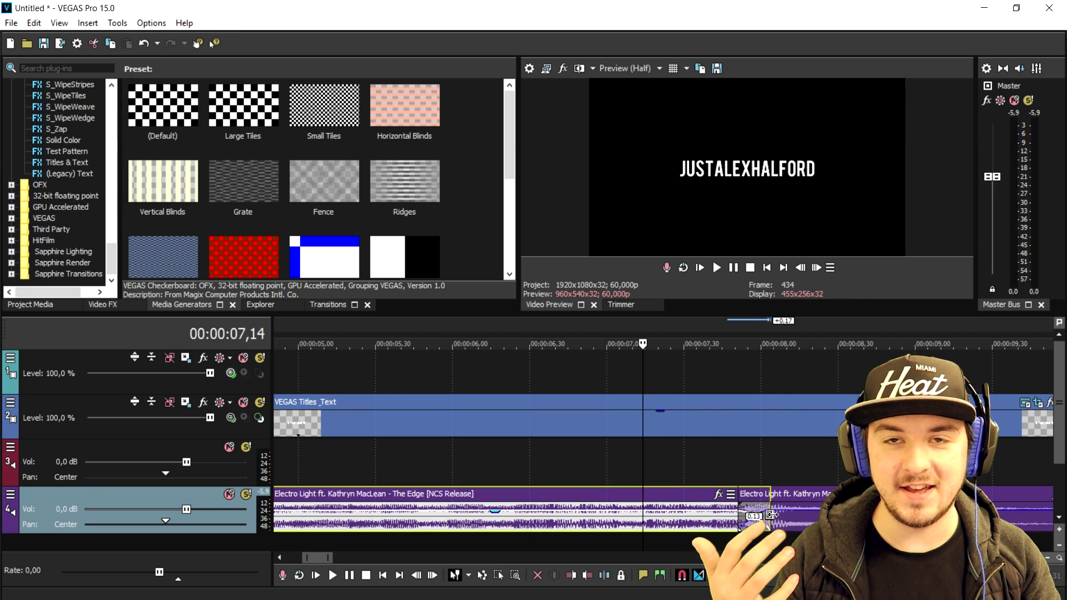
pyautogui.press('space')
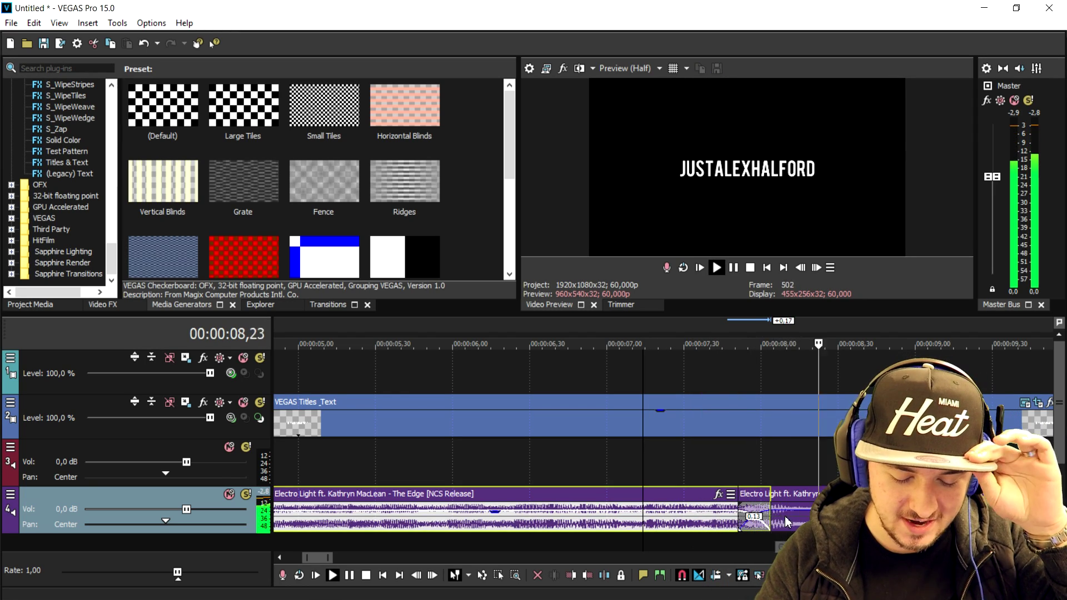
pyautogui.scroll(-5, 617, 468)
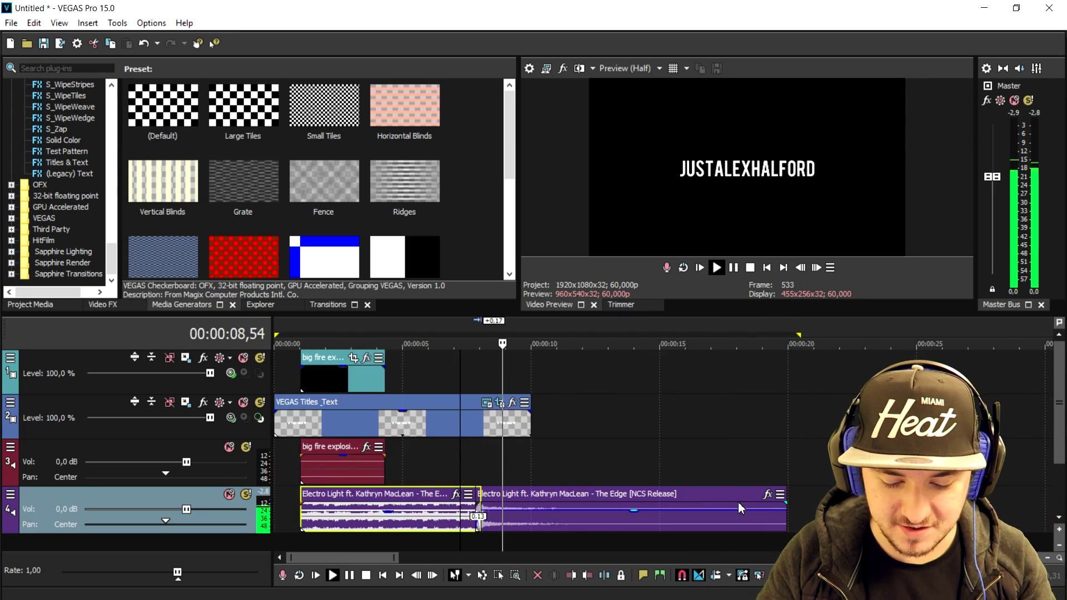
pyautogui.press('space')
pyautogui.click(766, 268)
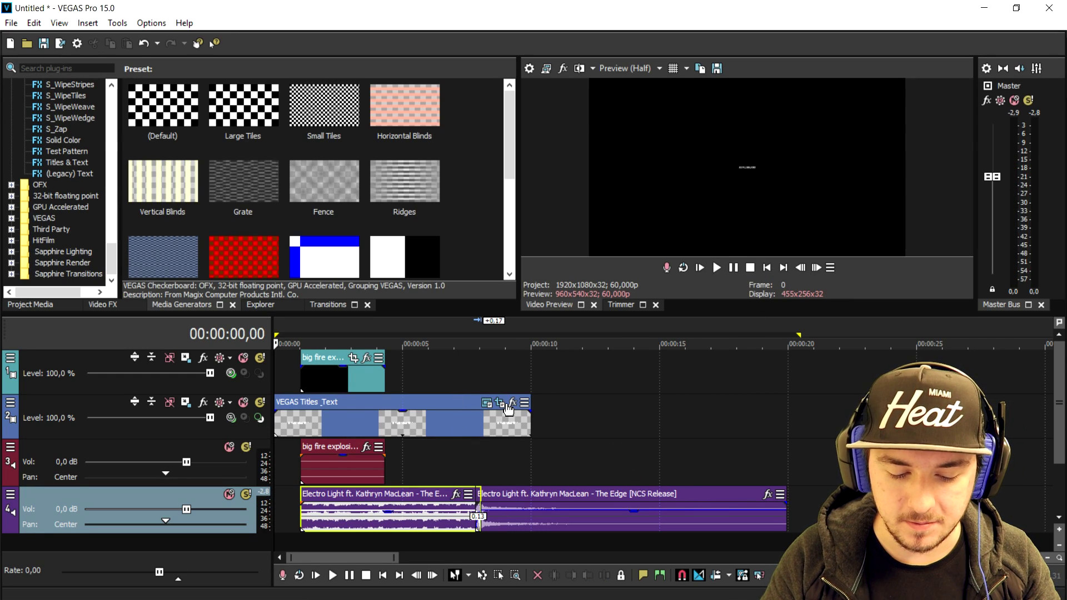
pyautogui.scroll(5, 470, 394)
pyautogui.press('space')
pyautogui.click(843, 328)
pyautogui.scroll(-5, 709, 365)
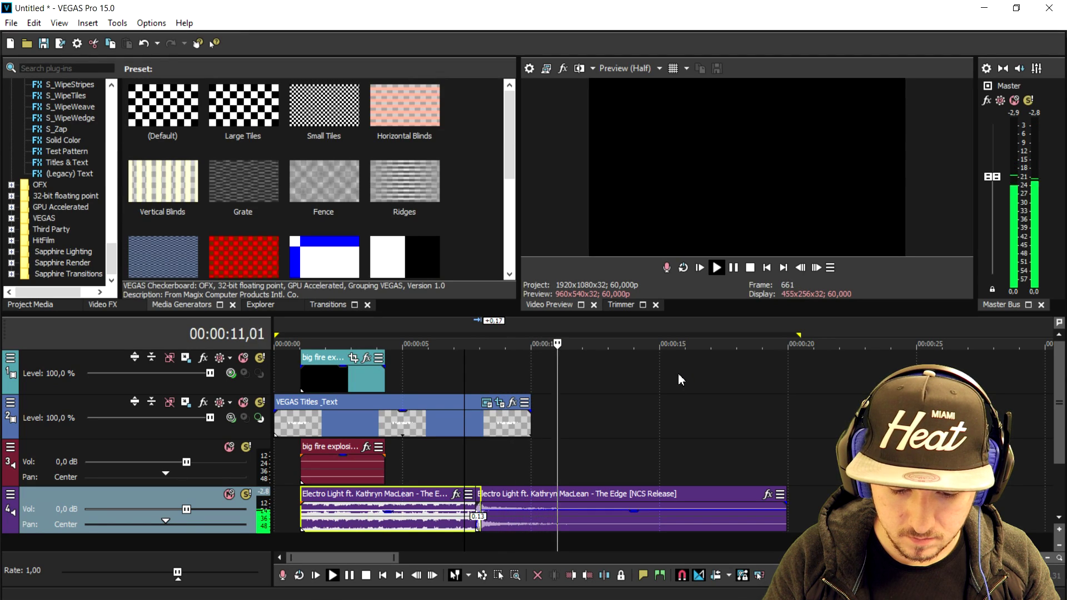
pyautogui.click(441, 329)
pyautogui.scroll(5, 441, 329)
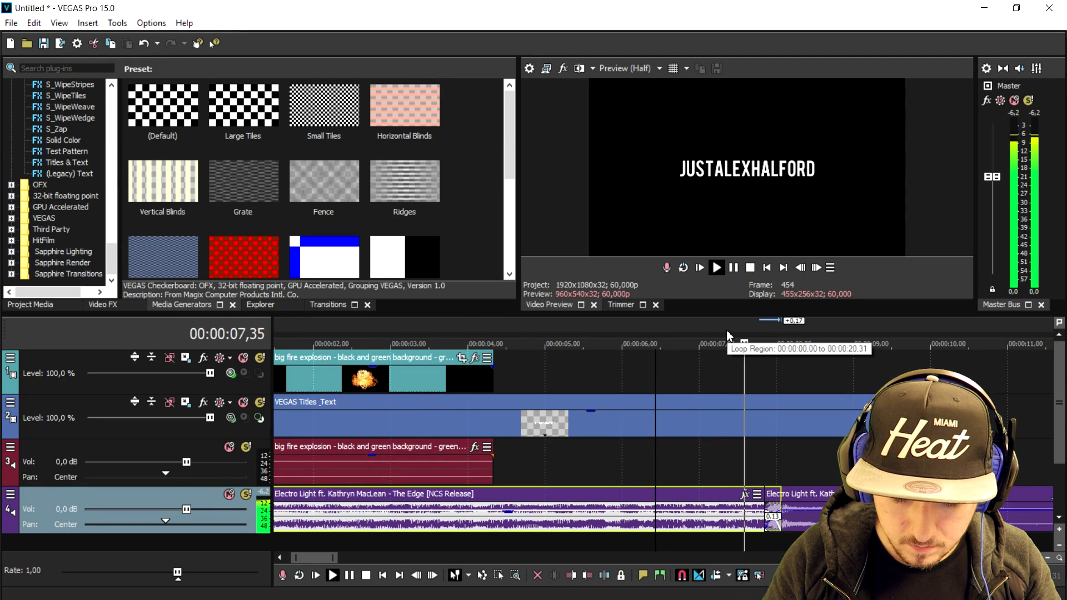
pyautogui.press('space')
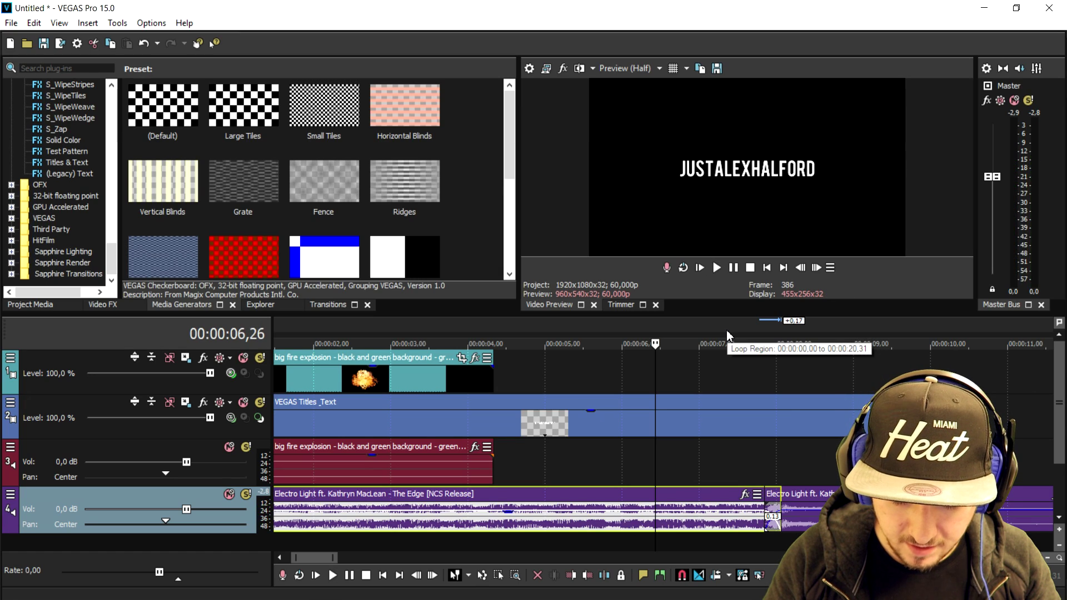
pyautogui.click(743, 332)
pyautogui.scroll(-3, 742, 331)
pyautogui.press('space')
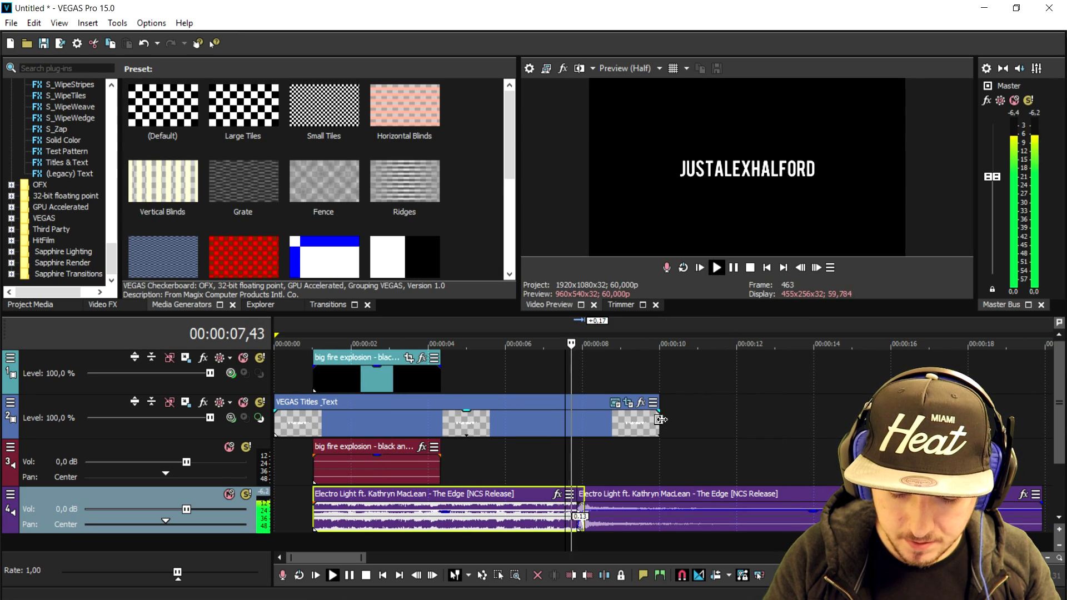
pyautogui.press('space')
pyautogui.moveTo(659, 419)
pyautogui.mouseDown()
pyautogui.moveTo(748, 420)
pyautogui.moveTo(664, 421)
pyautogui.mouseUp()
# Preview the JUSTALEXHALFORD title's new fade-out, then switch to the Light Leaks files
pyautogui.press('space')
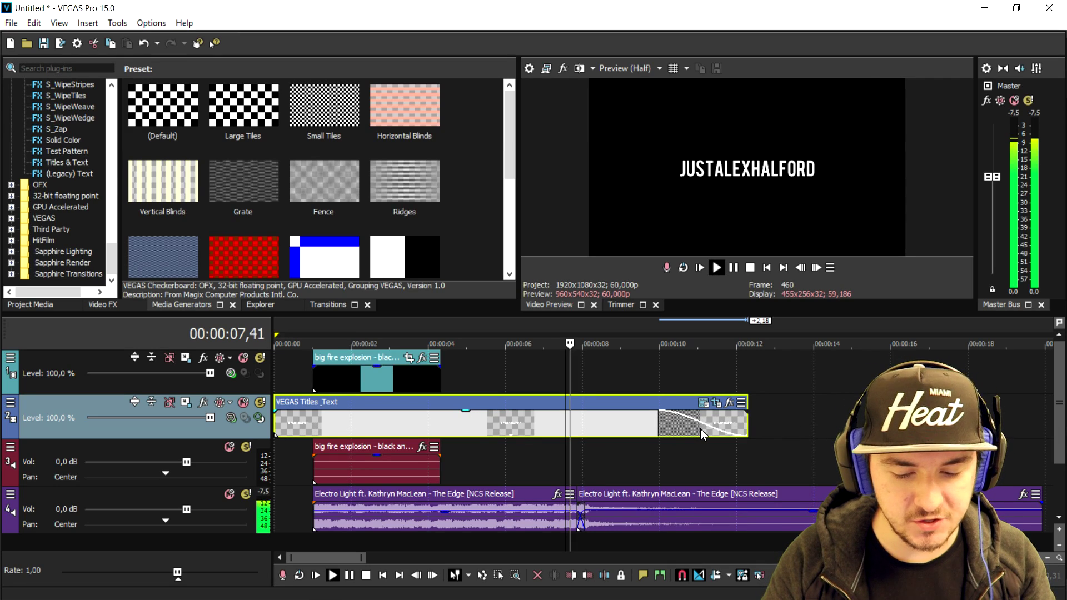
pyautogui.press('space')
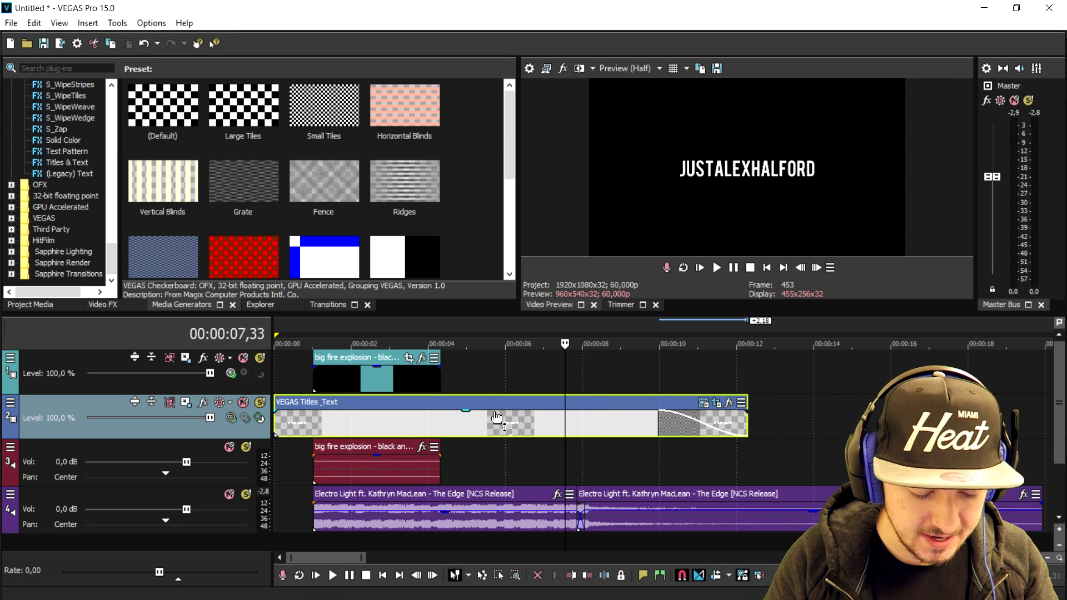
pyautogui.hotkey('alt', 'Tab')
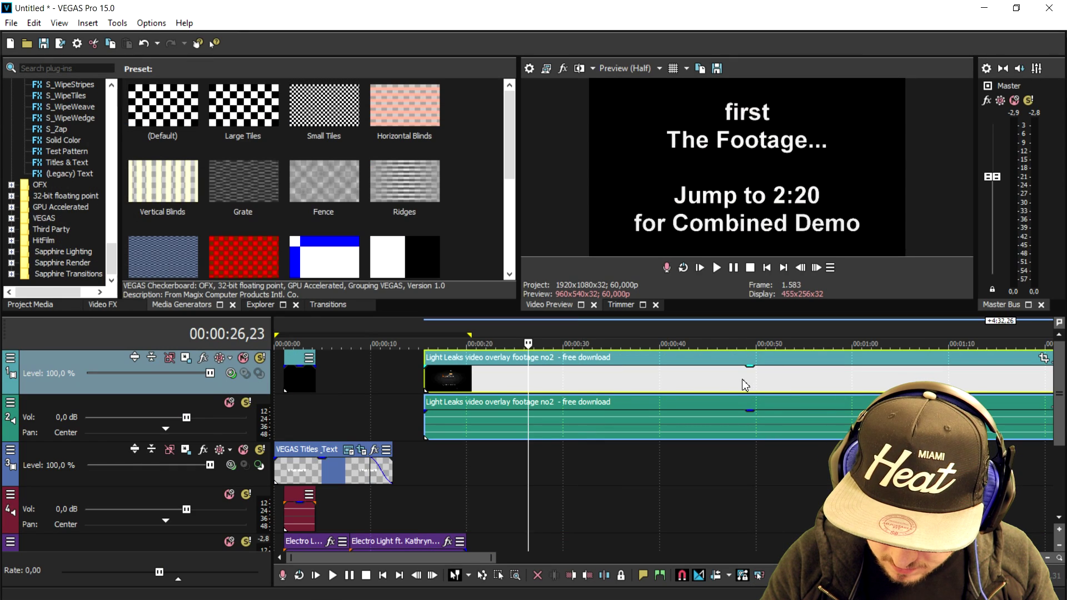
# Split the Light Leaks footage where the orange flare begins, delete the earlier part, and shift it left
pyautogui.click(745, 384)
pyautogui.click(792, 384)
pyautogui.scroll(-4, 723, 384)
pyautogui.click(655, 384)
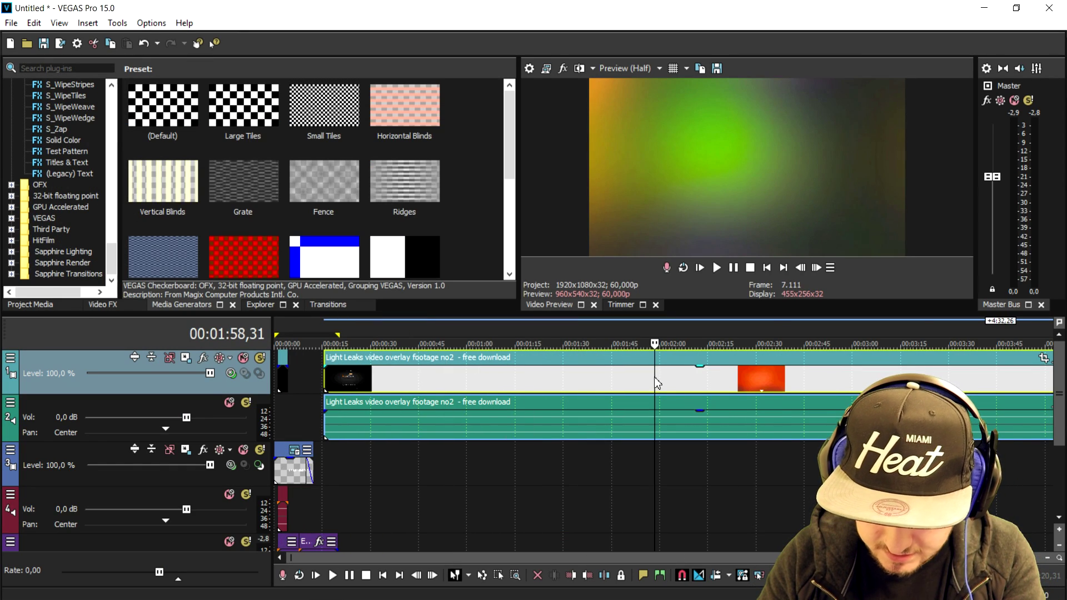
pyautogui.click(733, 383)
pyautogui.click(750, 378)
pyautogui.click(765, 378)
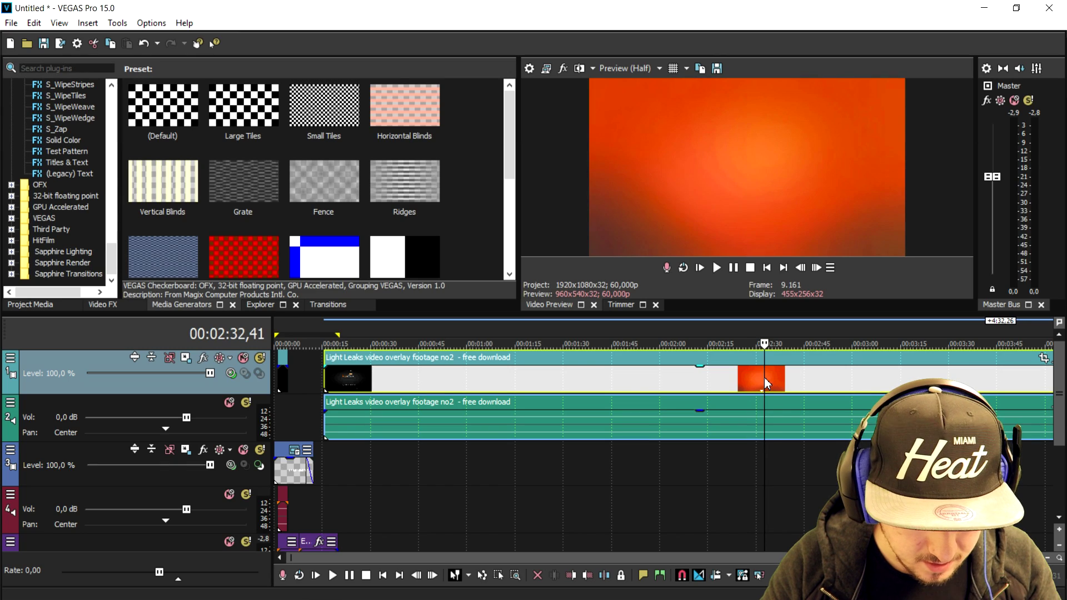
pyautogui.press('s')
pyautogui.click(732, 387)
pyautogui.press('Delete')
pyautogui.moveTo(811, 395); pyautogui.dragTo(408, 395)
pyautogui.click(383, 417)
# Delete the Light Leaks overlay's audio track
pyautogui.rightClick(230, 432)
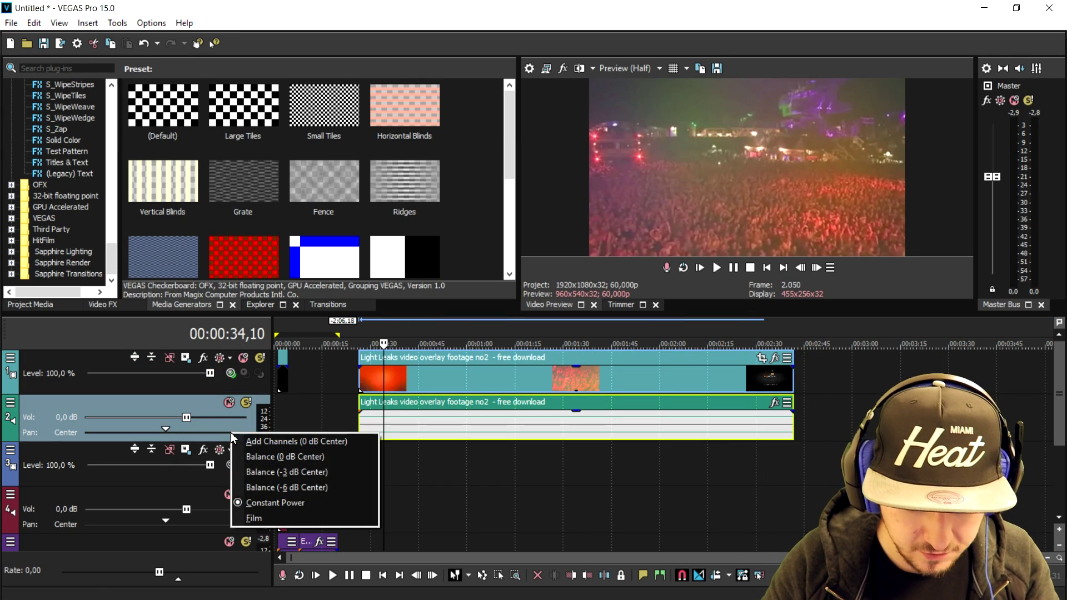
pyautogui.click(170, 414)
pyautogui.rightClick(169, 414)
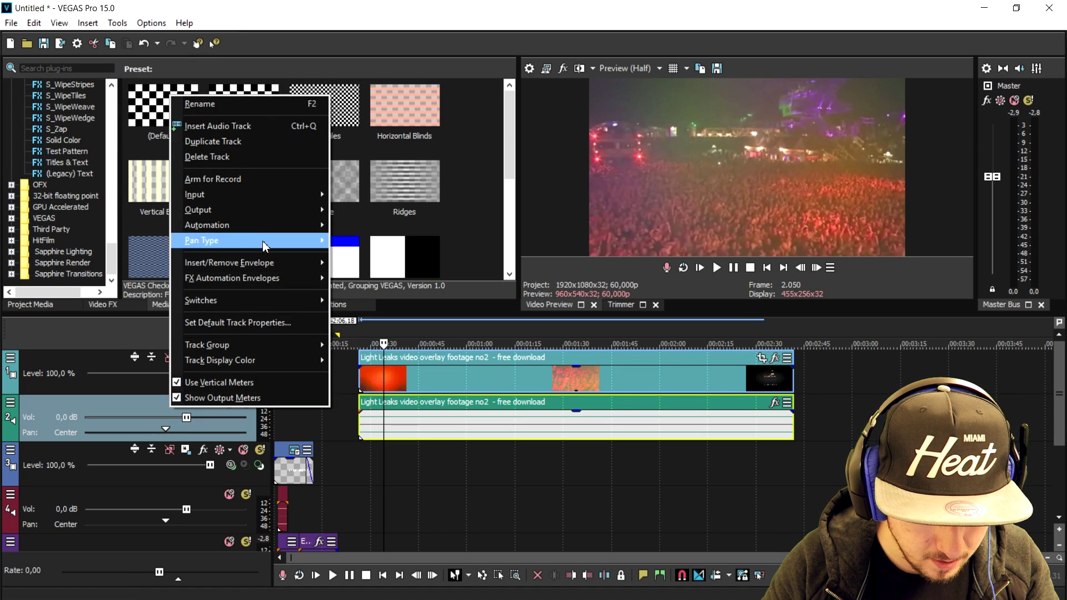
pyautogui.click(125, 408)
pyautogui.press('Delete')
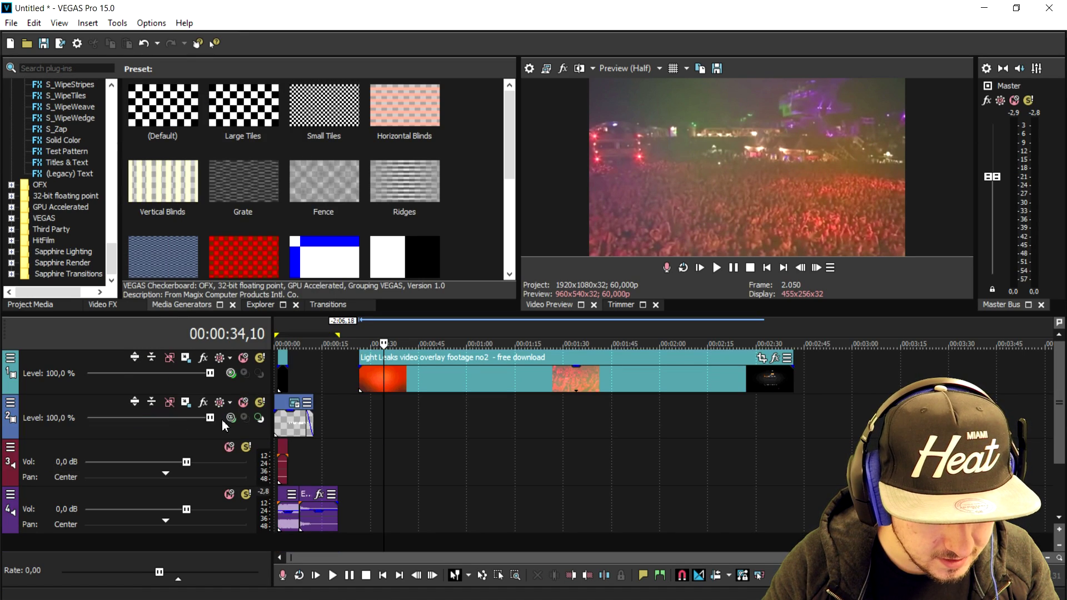
# Cut the footage just after the orange flare, delete the leftover, and move the flare to the top track
pyautogui.click(405, 375)
pyautogui.scroll(5, 617, 384)
pyautogui.scroll(2, 617, 385)
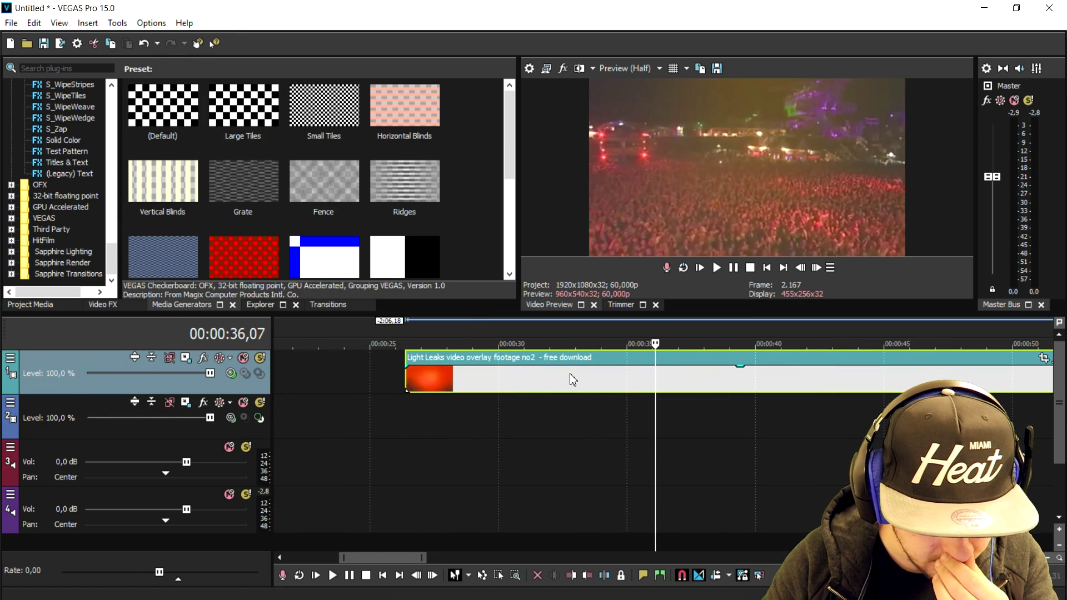
pyautogui.click(567, 373)
pyautogui.press('s')
pyautogui.moveTo(554, 376); pyautogui.dragTo(640, 376)
pyautogui.press('Delete')
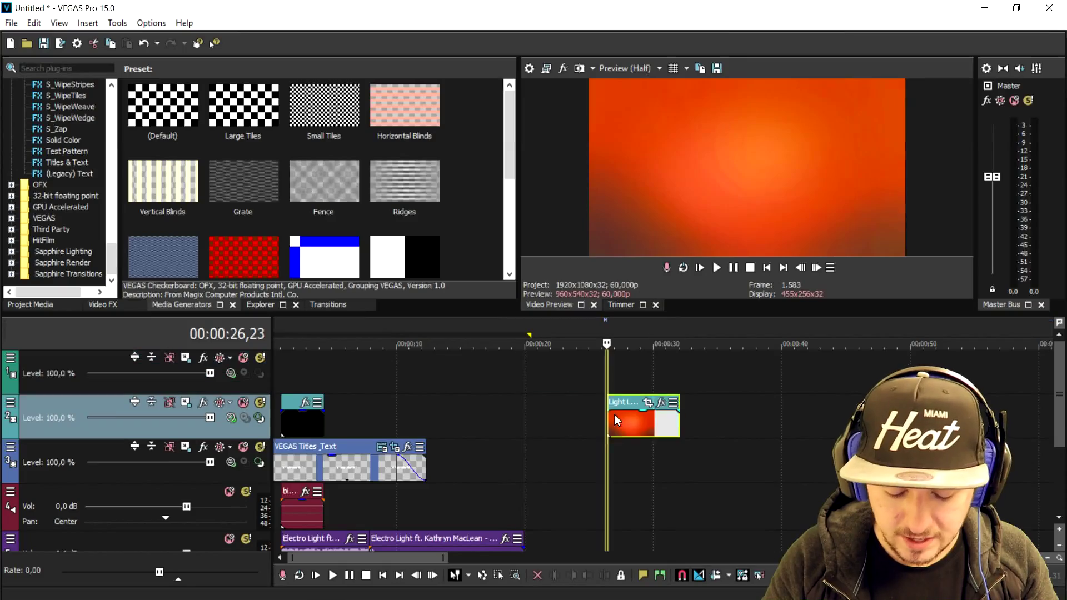
pyautogui.moveTo(615, 414); pyautogui.dragTo(322, 389)
pyautogui.scroll(-2, 321, 381)
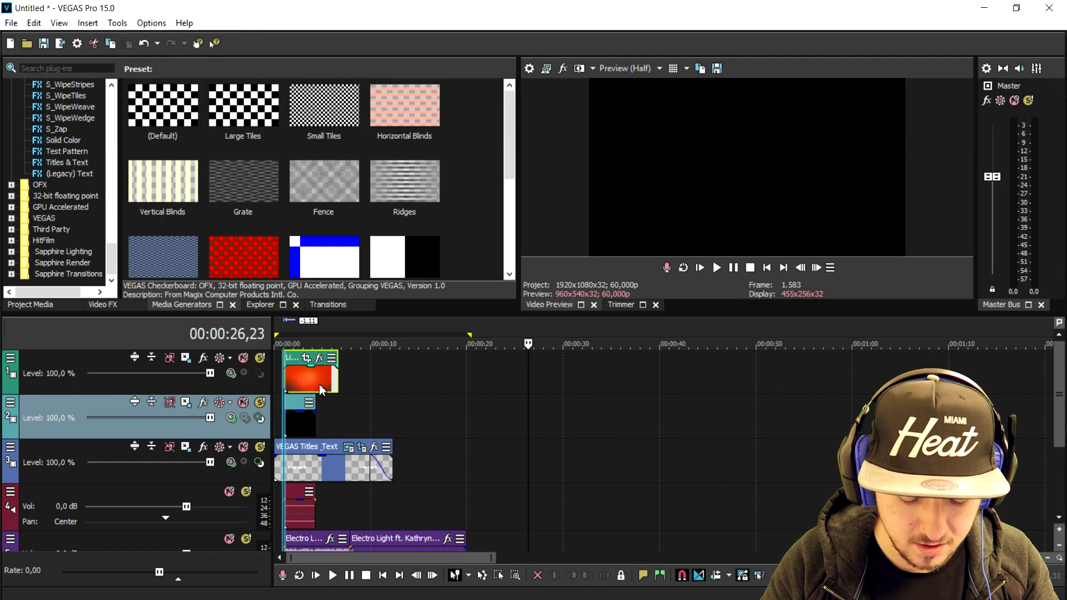
# Preview the intro, then stretch the Light Leaks overlay so it loops until about 10 s
pyautogui.click(768, 268)
pyautogui.press('space')
pyautogui.scroll(5, 612, 353)
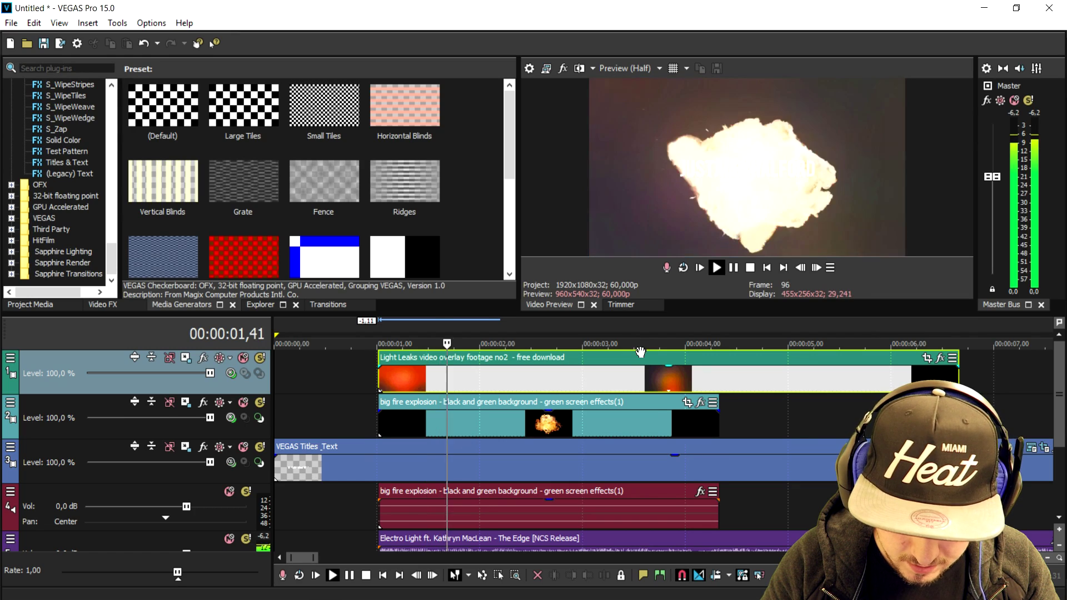
pyautogui.scroll(-2, 642, 350)
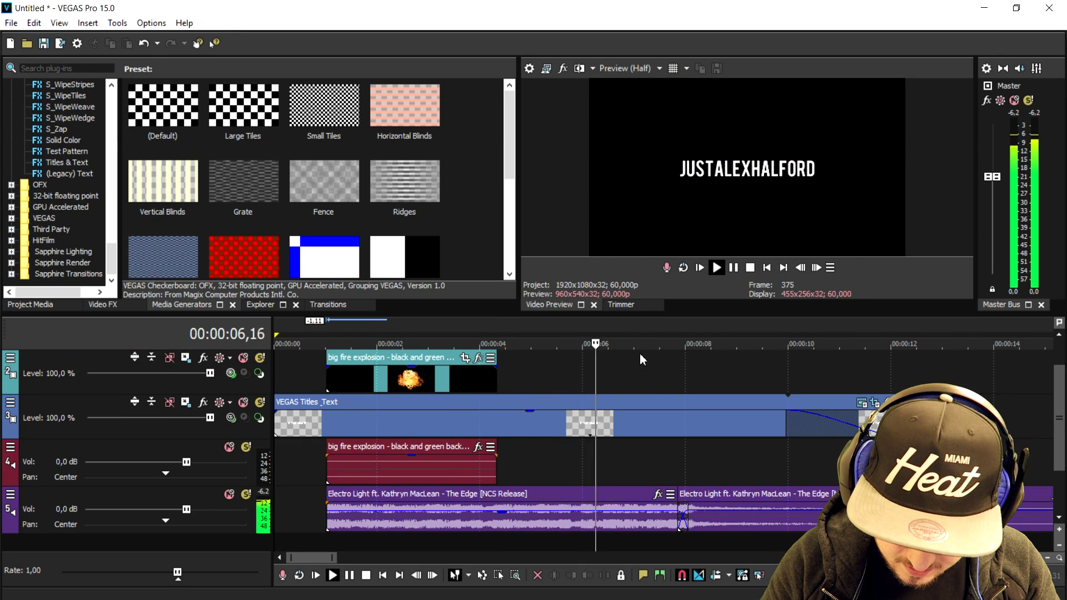
pyautogui.scroll(1, 695, 364)
pyautogui.press('space')
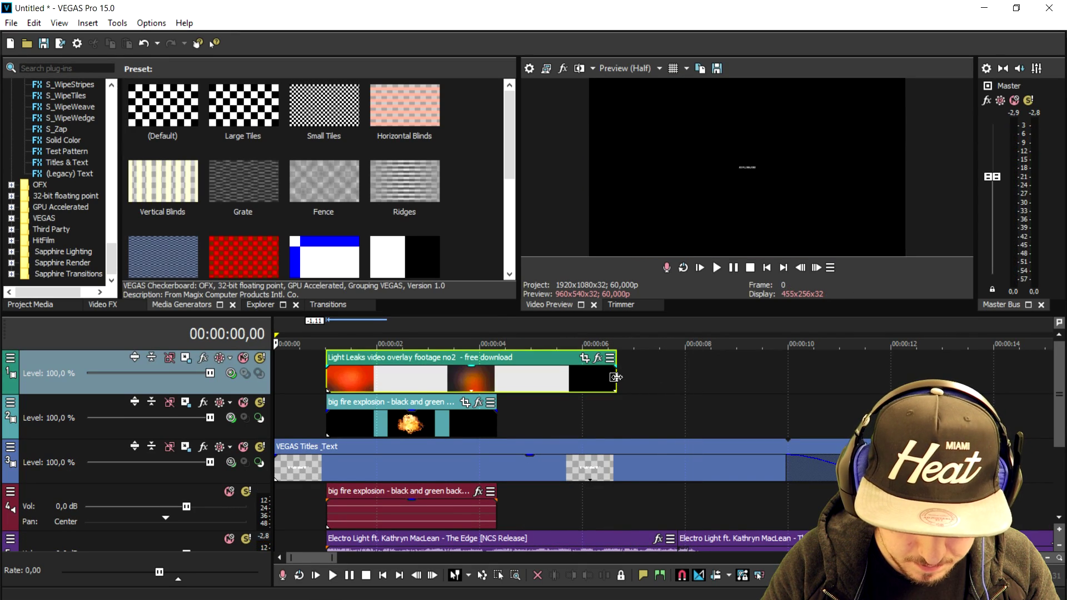
pyautogui.moveTo(618, 379); pyautogui.dragTo(810, 378)
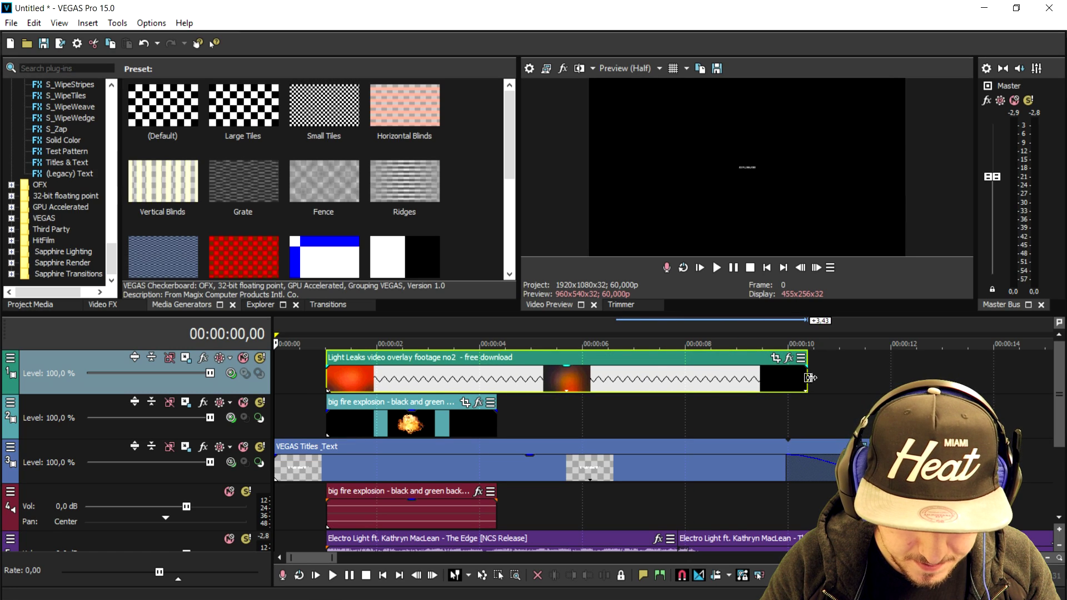
pyautogui.click(636, 329)
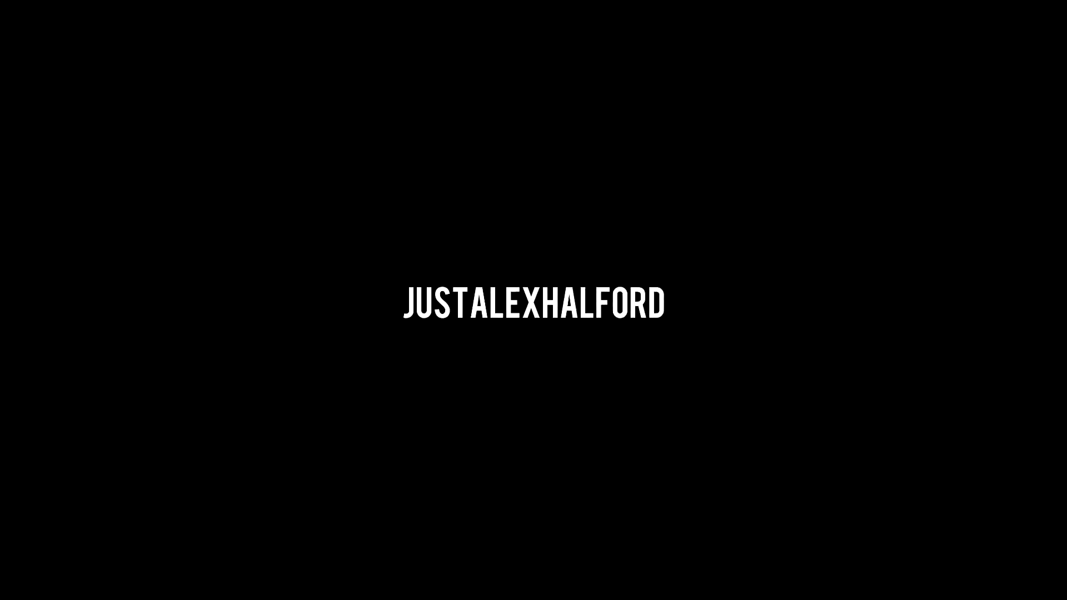